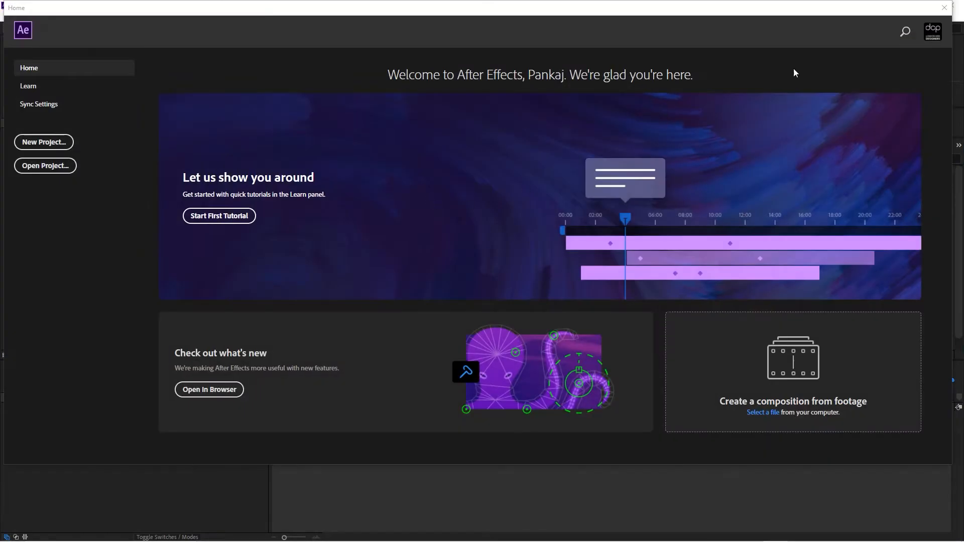
Step: Create a new 1920 x 1080 composition at 30 frames per second with a duration of 5 seconds
{"action": "left_click", "coordinate": [944, 7]}
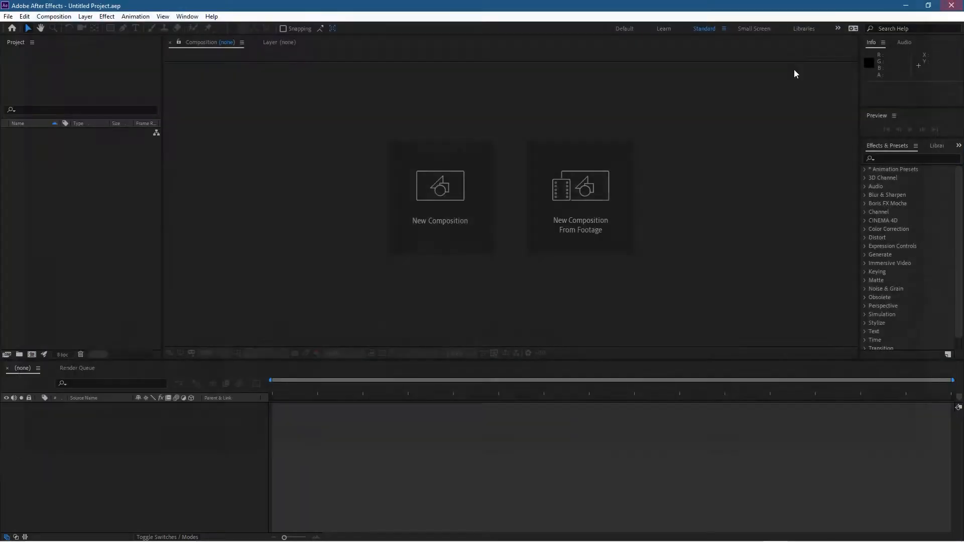
{"action": "left_click", "coordinate": [436, 196]}
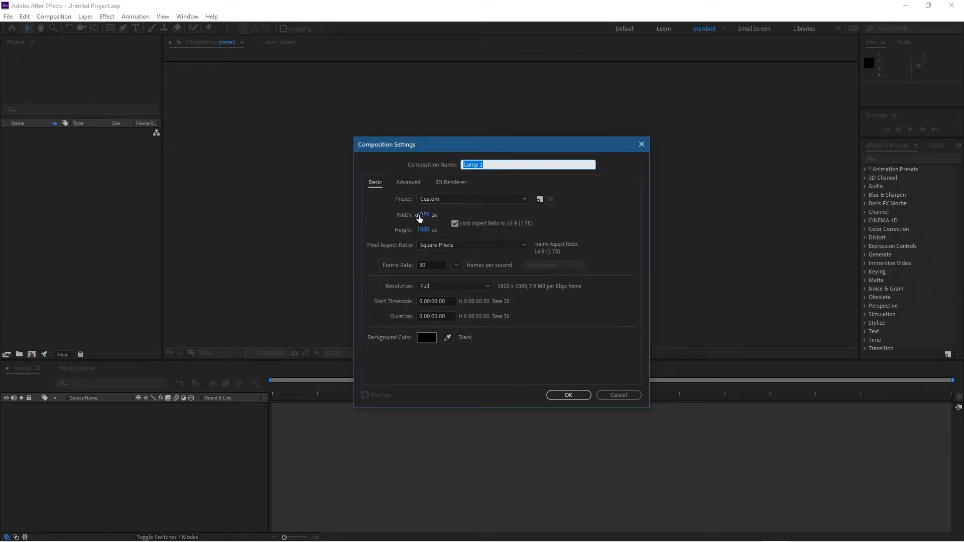
{"action": "double_click", "coordinate": [430, 265]}
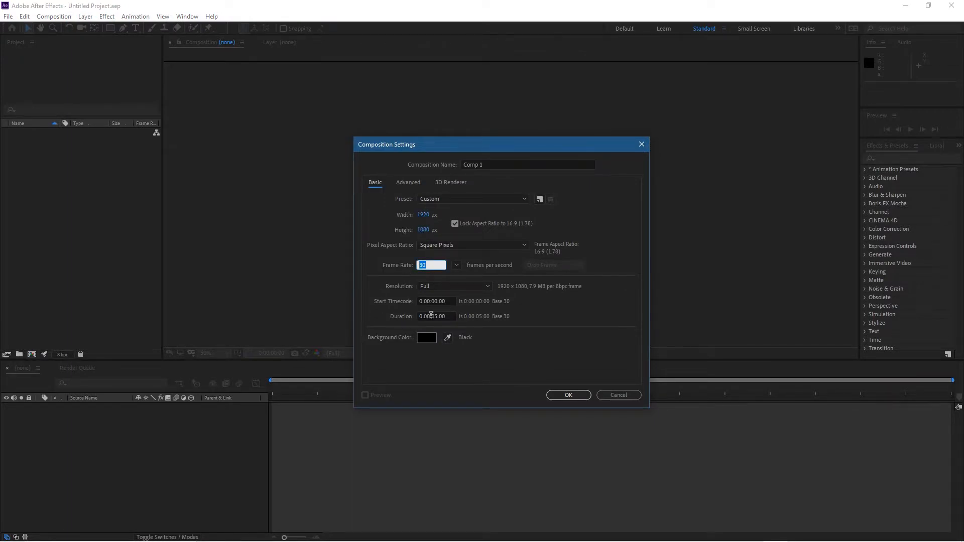
{"action": "left_click", "coordinate": [431, 316]}
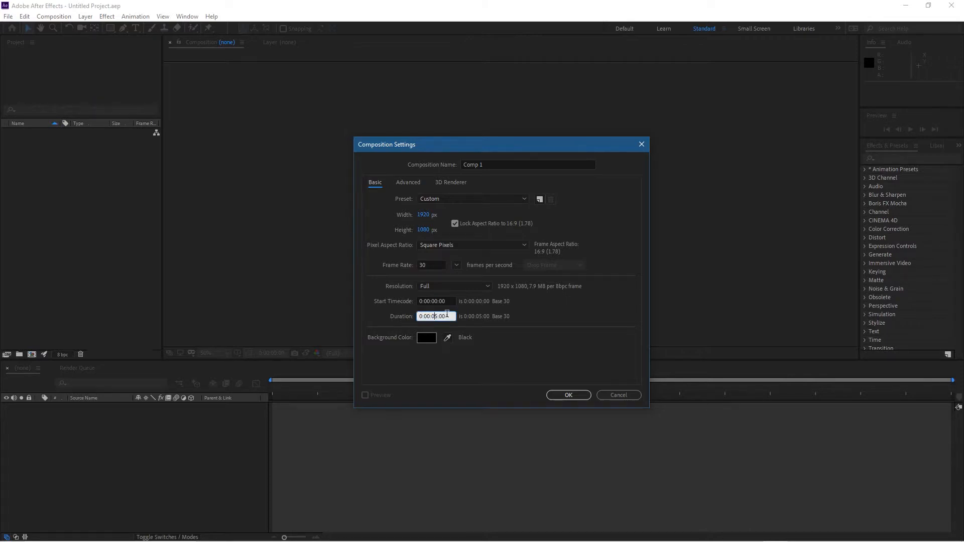
{"action": "left_click", "coordinate": [568, 395]}
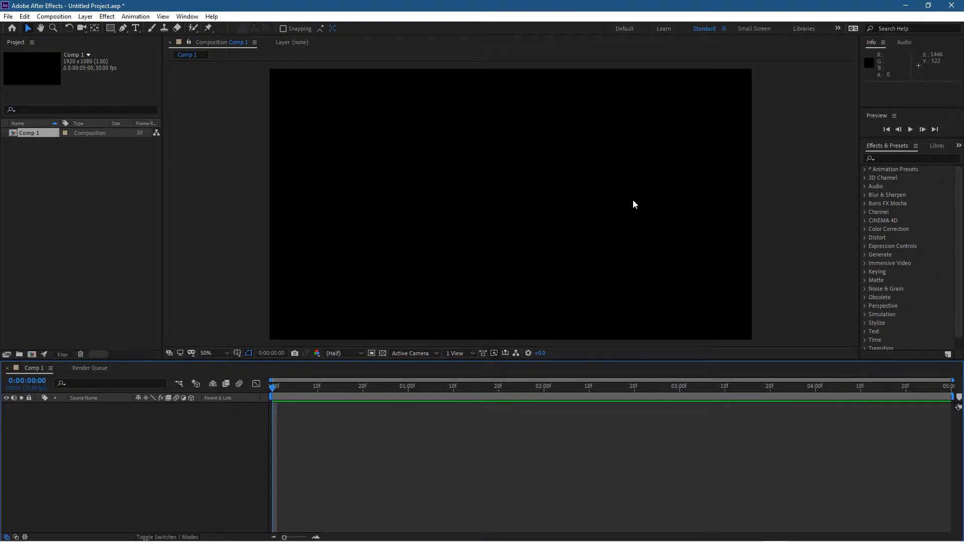
Step: Import the cristina-gottardi photo from the Awesome Zoom Effect folder and add it as a layer in Comp 1's timeline
{"action": "key", "text": "alt+Tab"}
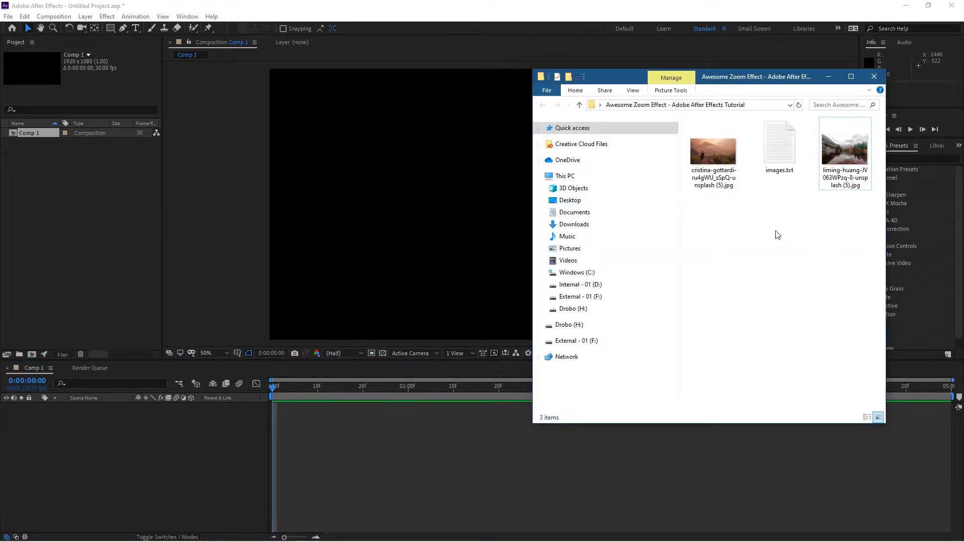
{"action": "key", "text": "alt+Tab"}
{"action": "key", "text": "alt+Tab"}
{"action": "left_click", "coordinate": [708, 167]}
{"action": "left_click_drag", "start_coordinate": [714, 144], "coordinate": [340, 440]}
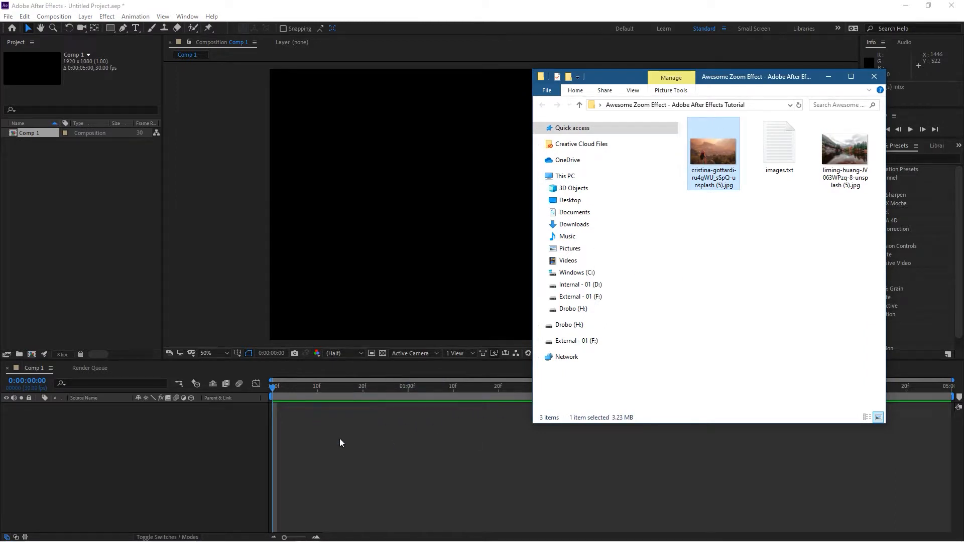
{"action": "left_click", "coordinate": [416, 438]}
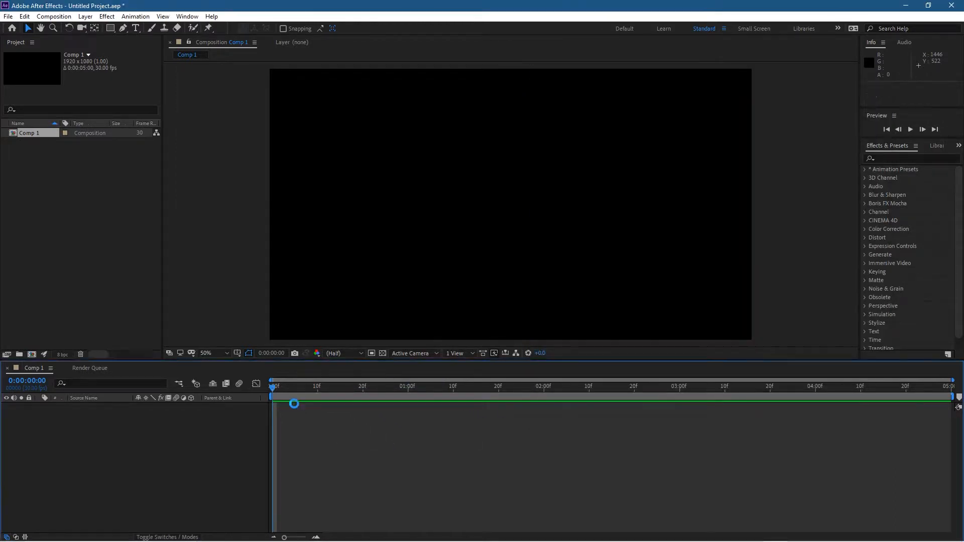
{"action": "mouse_move", "coordinate": [271, 392]}
{"action": "left_mouse_down"}
{"action": "mouse_move", "coordinate": [493, 388]}
{"action": "mouse_move", "coordinate": [266, 396]}
{"action": "left_mouse_up"}
Step: Scale the photo layer to about 41% and reposition it at about 980, 516 to fit the frame
{"action": "key", "text": "comma"}
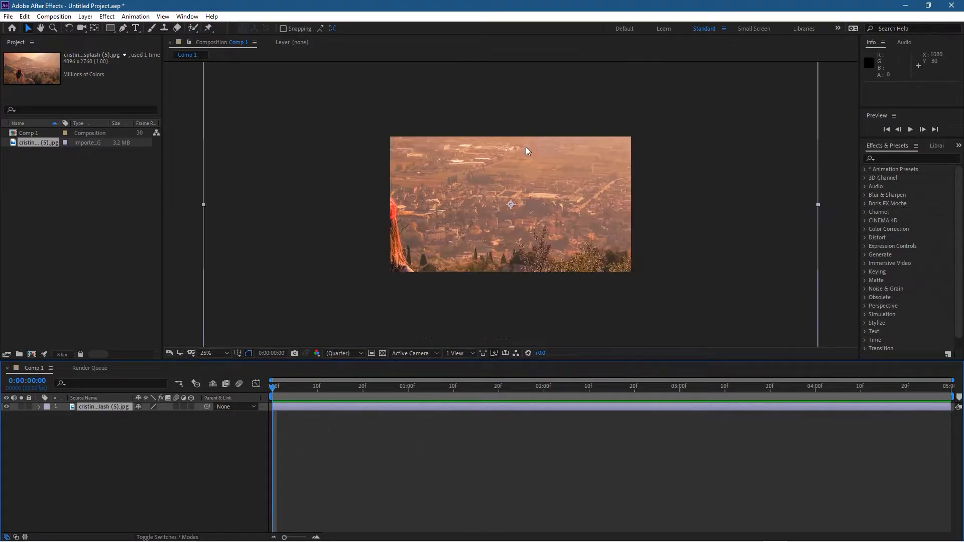
{"action": "key", "text": "comma"}
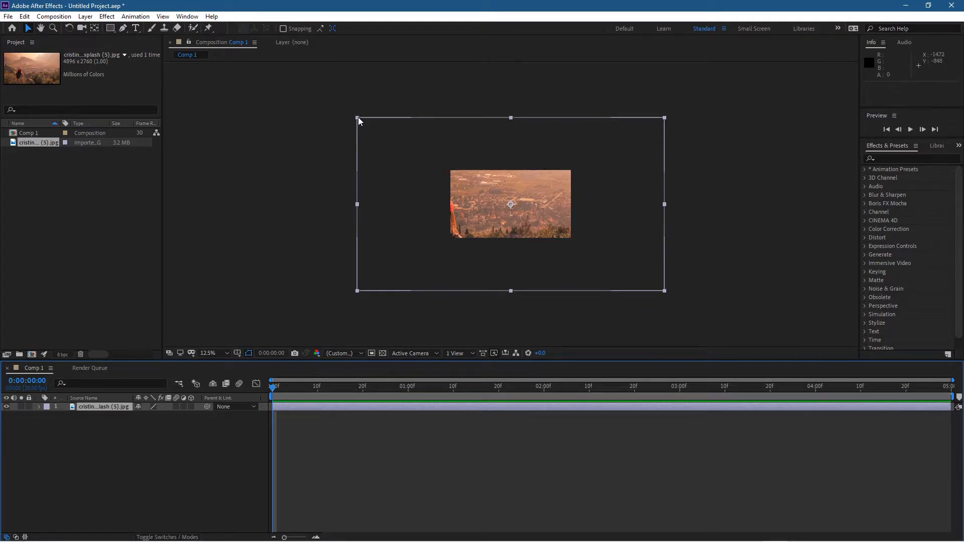
{"action": "left_click_drag", "start_coordinate": [357, 116], "coordinate": [449, 158]}
{"action": "scroll", "coordinate": [511, 203], "scroll_direction": "up", "scroll_amount": 2}
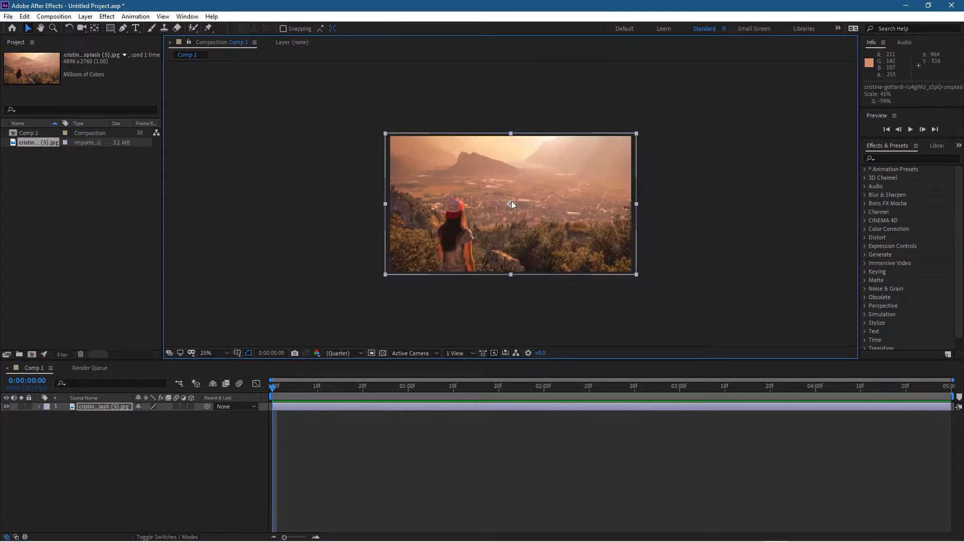
{"action": "scroll", "coordinate": [511, 201], "scroll_direction": "up", "scroll_amount": 2}
{"action": "left_click_drag", "start_coordinate": [430, 273], "coordinate": [436, 267]}
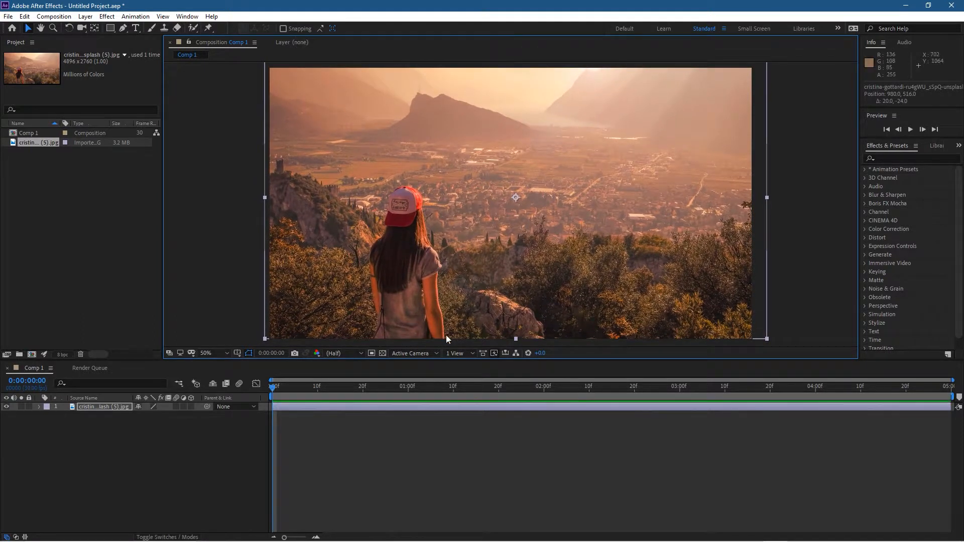
Step: Activate the Pen tool for masking the photo layer, starting at the woman's right forearm by the photo's lower edge
{"action": "key", "text": "h"}
{"action": "left_click_drag", "start_coordinate": [450, 320], "coordinate": [486, 223]}
{"action": "key", "text": "v"}
{"action": "scroll", "coordinate": [471, 263], "scroll_direction": "up", "scroll_amount": 2}
{"action": "left_click_drag", "start_coordinate": [452, 268], "coordinate": [553, 239]}
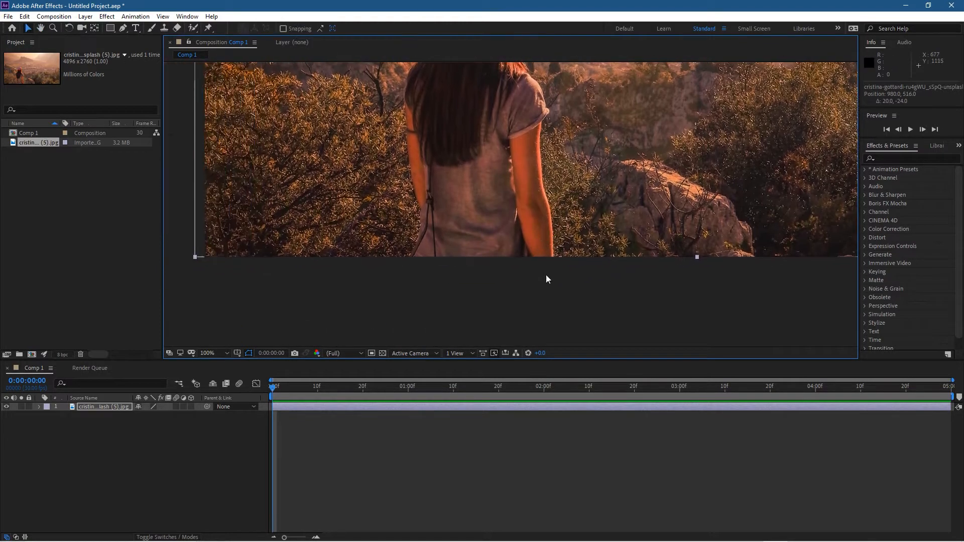
{"action": "scroll", "coordinate": [555, 269], "scroll_direction": "up", "scroll_amount": 2}
{"action": "key", "text": "h"}
{"action": "left_click_drag", "start_coordinate": [574, 281], "coordinate": [550, 273]}
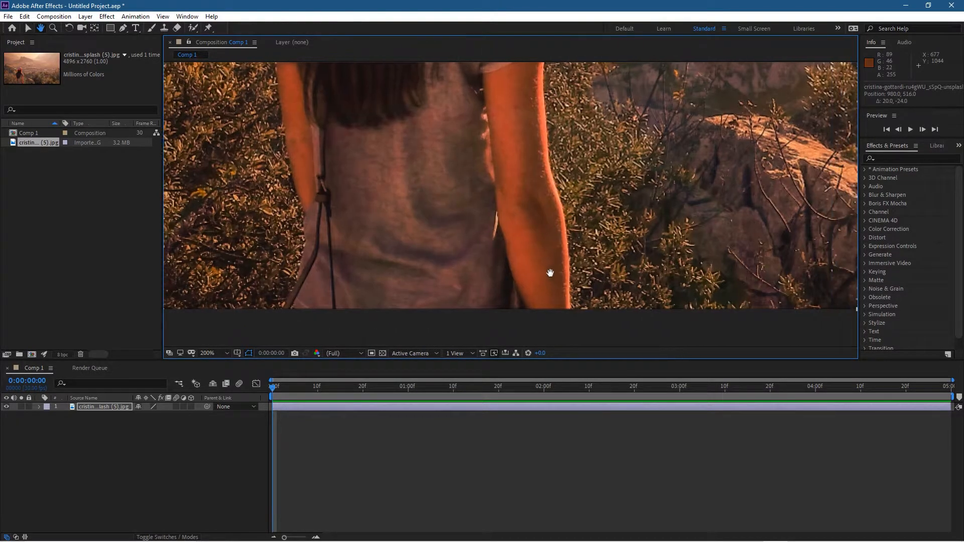
{"action": "key", "text": "v"}
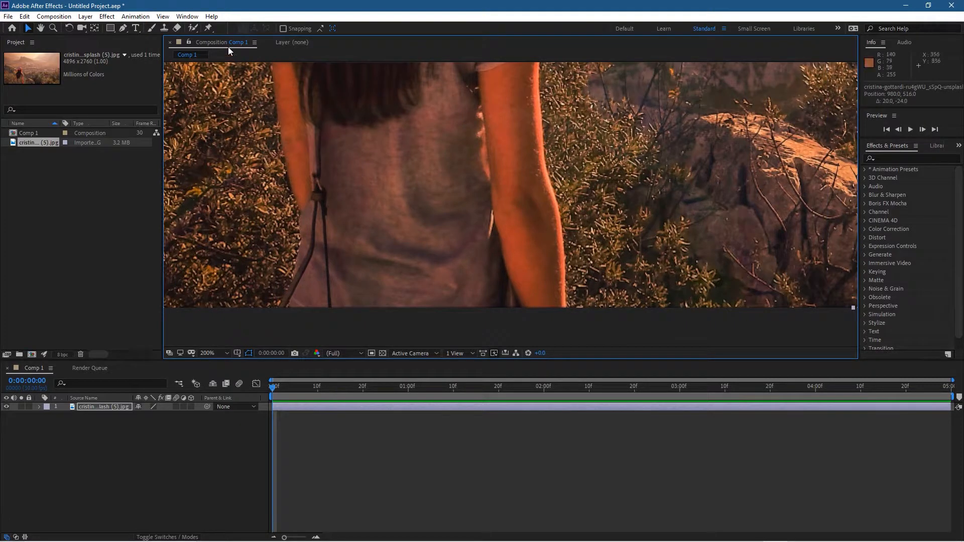
{"action": "left_click", "coordinate": [122, 29]}
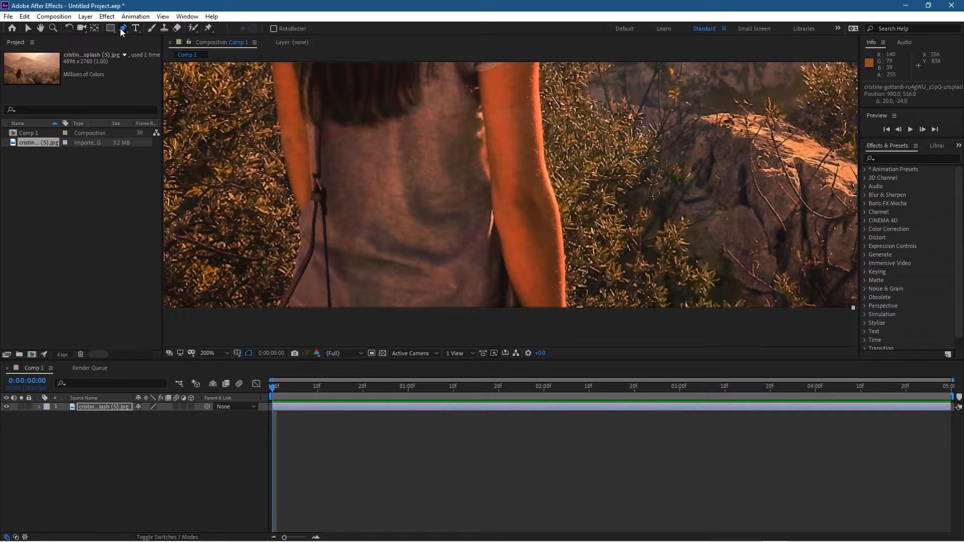
{"action": "left_click", "coordinate": [121, 30]}
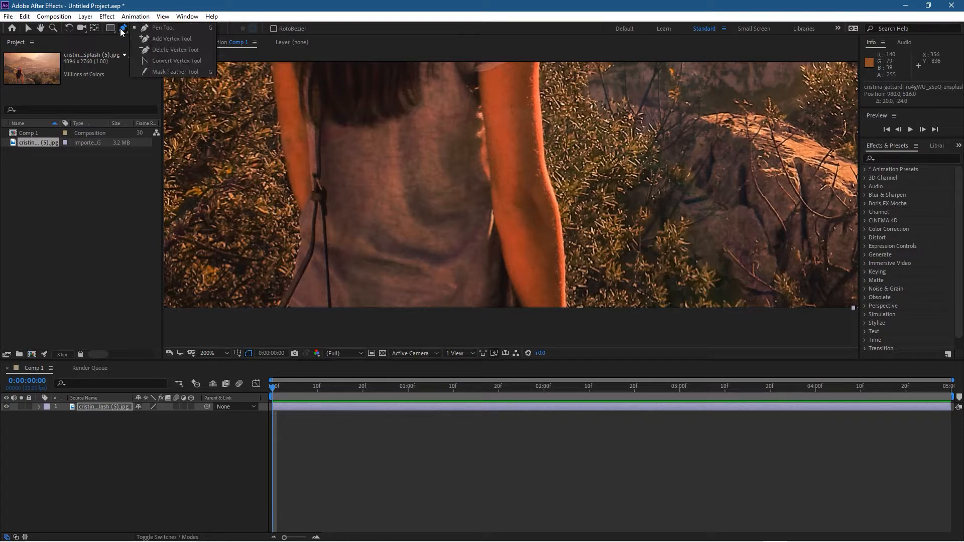
{"action": "left_click", "coordinate": [193, 27]}
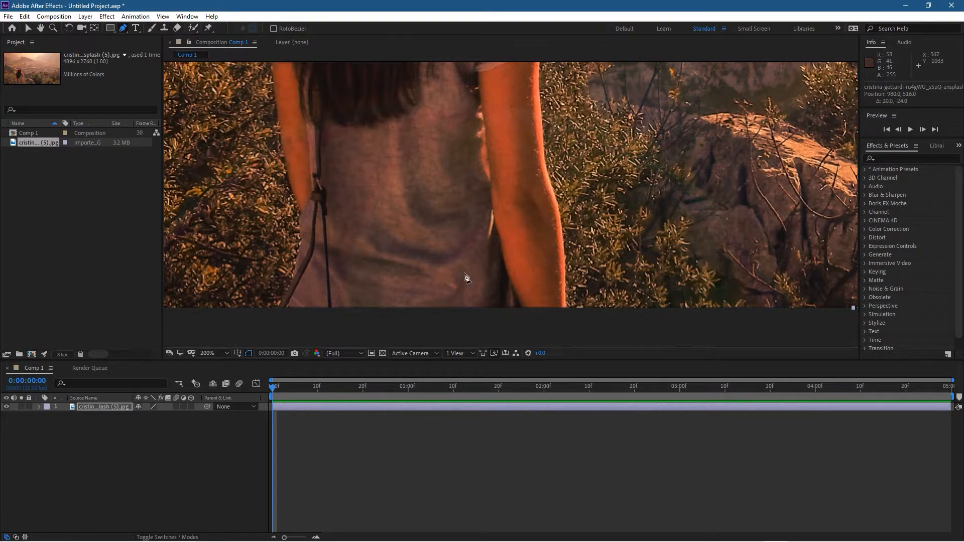
{"action": "left_click", "coordinate": [572, 323]}
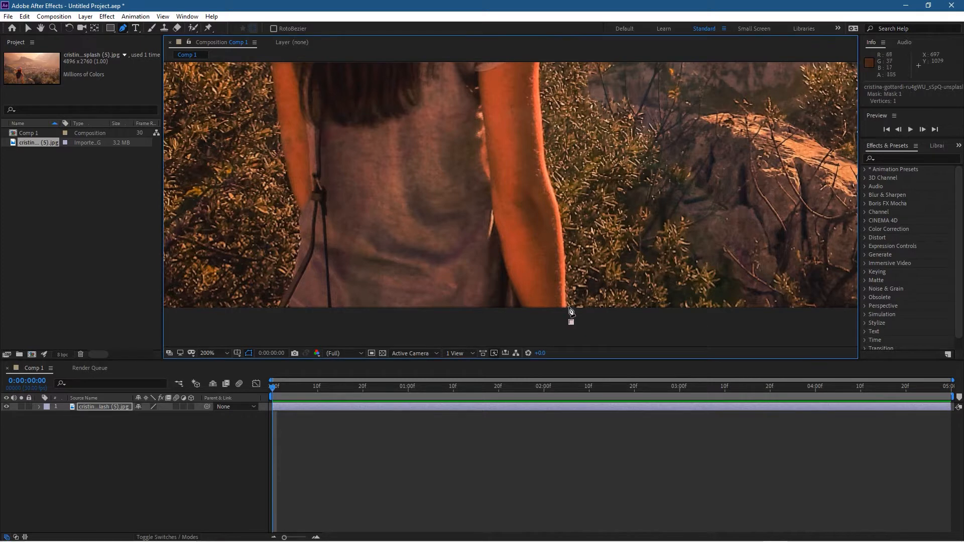
{"action": "left_click", "coordinate": [567, 300]}
{"action": "left_click", "coordinate": [571, 322]}
{"action": "key", "text": "ctrl+z"}
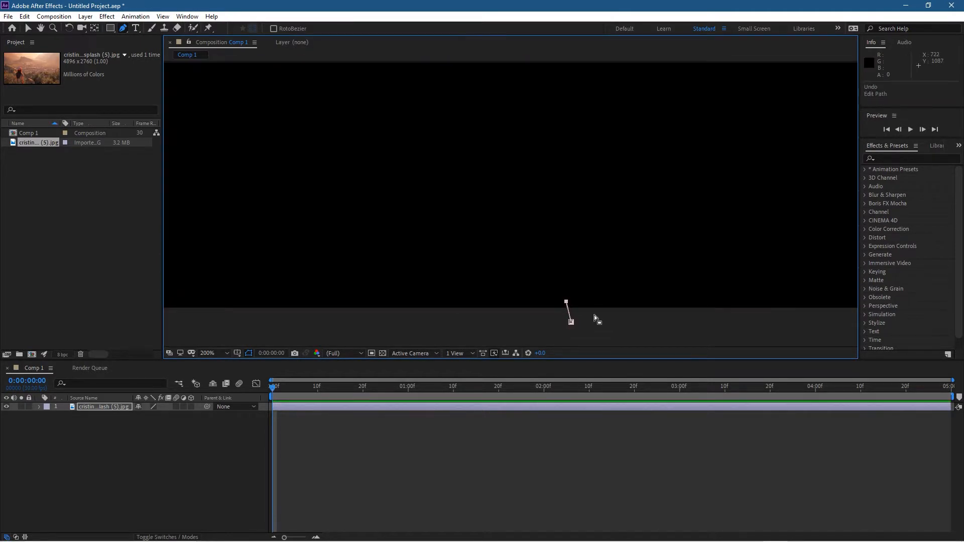
Step: Start a mask path just below the frame and trace the outer edge of the woman's right arm up past the elbow
{"action": "left_click", "coordinate": [565, 323]}
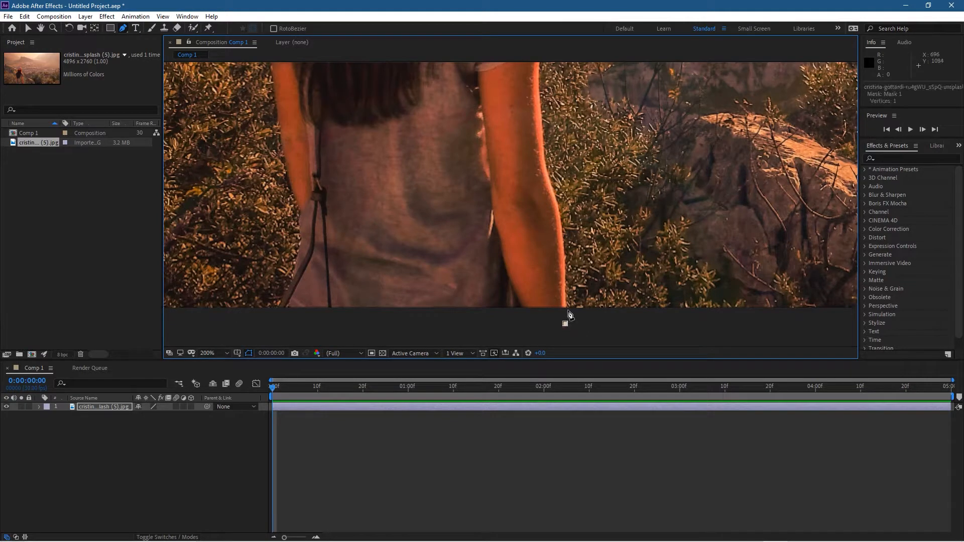
{"action": "left_click", "coordinate": [567, 304]}
{"action": "left_click", "coordinate": [564, 272]}
{"action": "left_click", "coordinate": [564, 250]}
{"action": "left_click", "coordinate": [559, 213]}
{"action": "left_click", "coordinate": [552, 193]}
{"action": "left_click", "coordinate": [543, 157]}
{"action": "left_click", "coordinate": [542, 114]}
{"action": "left_click", "coordinate": [539, 89]}
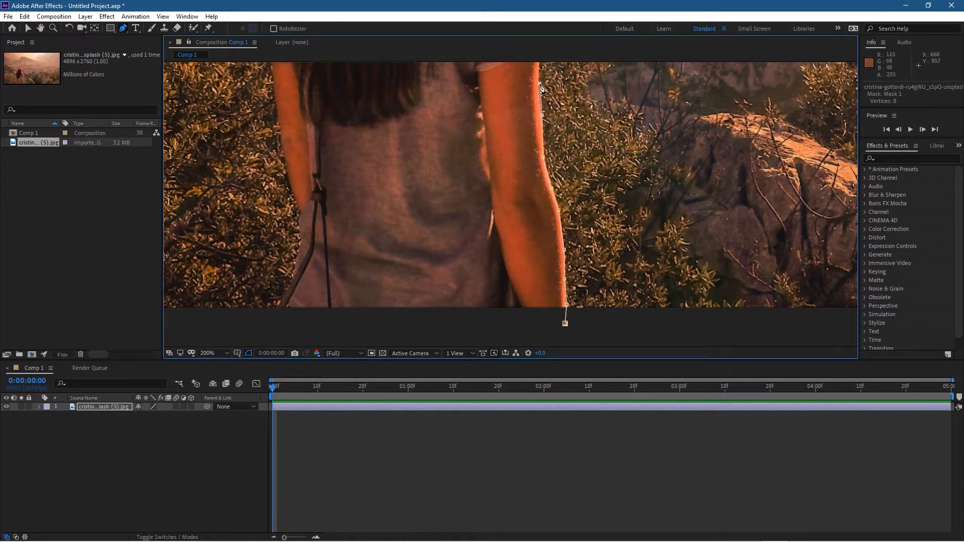
Step: Continue the mask path up the upper arm, around the sleeve cuff and over the right shoulder
{"action": "left_click_drag", "start_coordinate": [556, 82], "coordinate": [541, 239]}
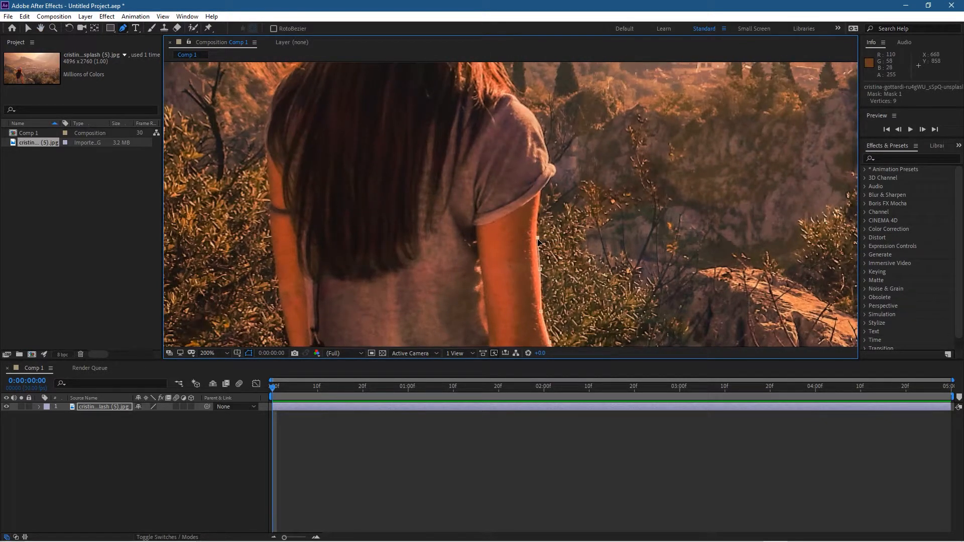
{"action": "left_click", "coordinate": [537, 241]}
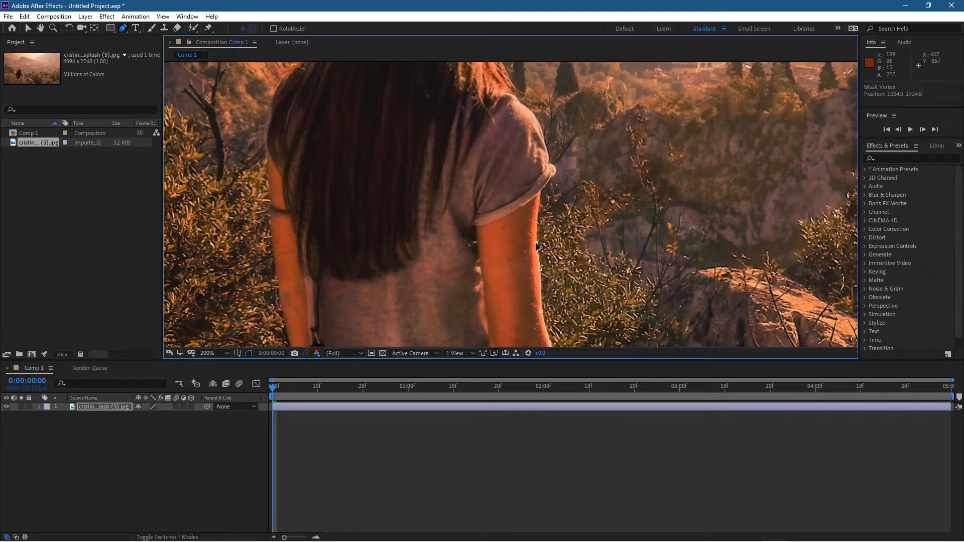
{"action": "left_click", "coordinate": [537, 219]}
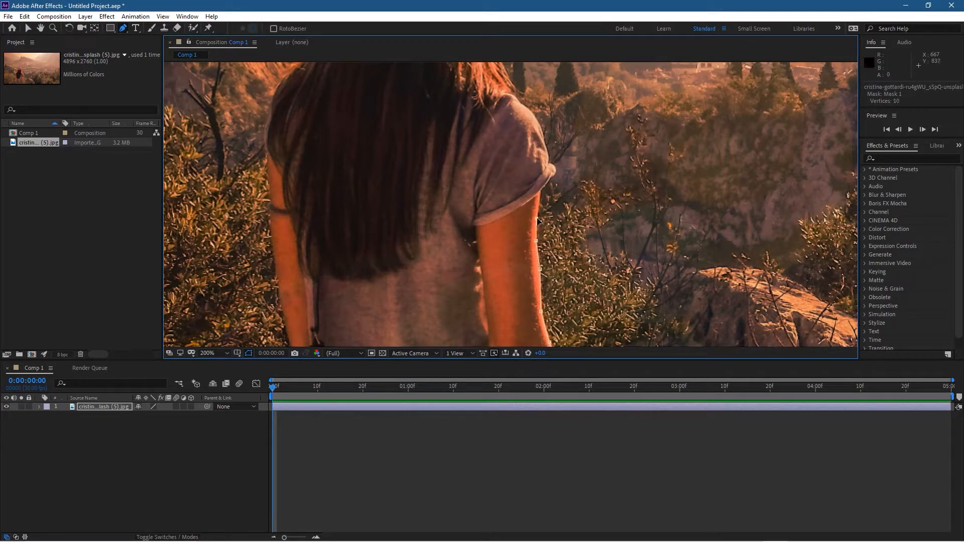
{"action": "left_click", "coordinate": [545, 182]}
{"action": "left_click", "coordinate": [551, 178]}
{"action": "left_click", "coordinate": [555, 171]}
{"action": "left_click", "coordinate": [550, 153]}
{"action": "left_click", "coordinate": [544, 134]}
{"action": "left_click", "coordinate": [510, 94]}
Step: Trace the mask path along the outer edge of the hair from the right shoulder up towards the cap
{"action": "left_click_drag", "start_coordinate": [523, 89], "coordinate": [545, 202]}
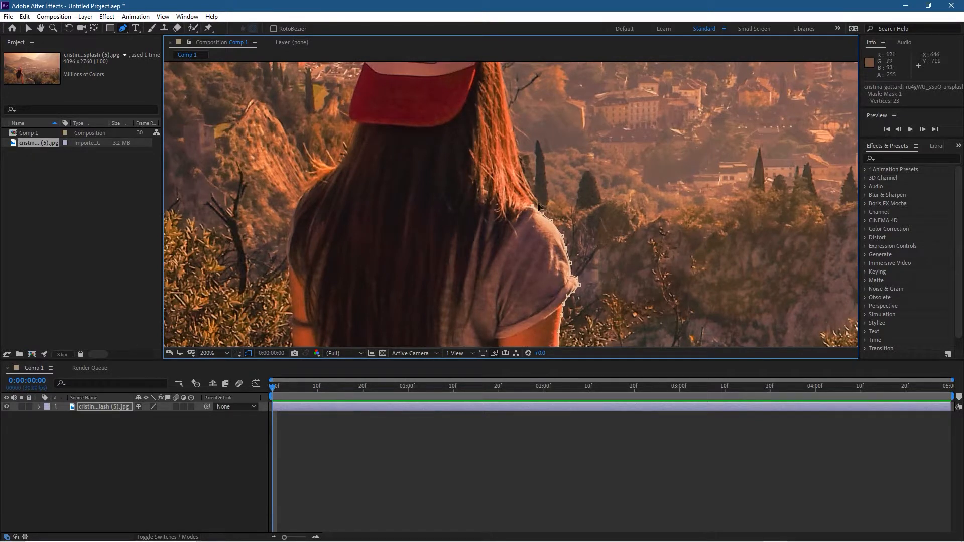
{"action": "scroll", "coordinate": [562, 200], "scroll_direction": "up", "scroll_amount": 2}
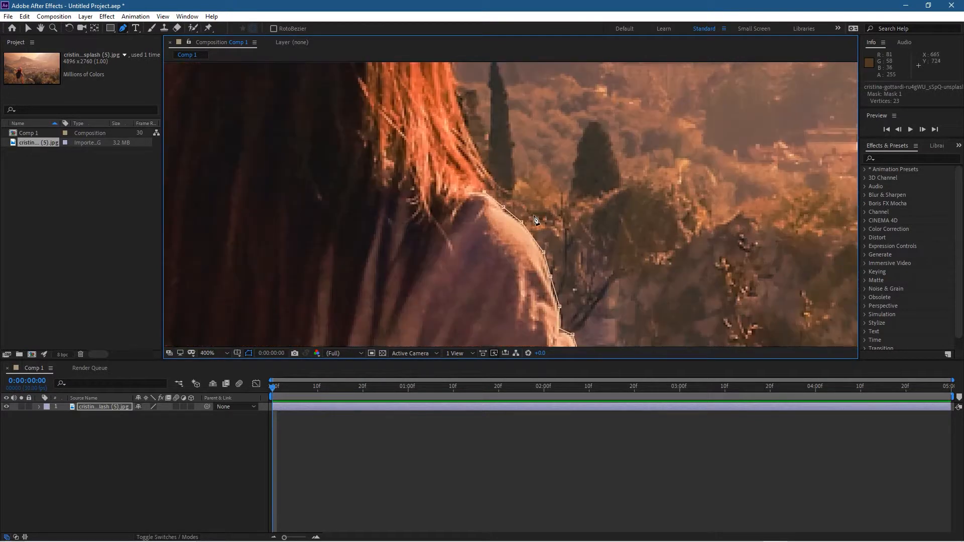
{"action": "left_click", "coordinate": [498, 186]}
{"action": "left_click", "coordinate": [467, 127]}
{"action": "left_click", "coordinate": [458, 94]}
{"action": "left_click_drag", "start_coordinate": [469, 116], "coordinate": [518, 282]}
{"action": "left_click", "coordinate": [510, 241]}
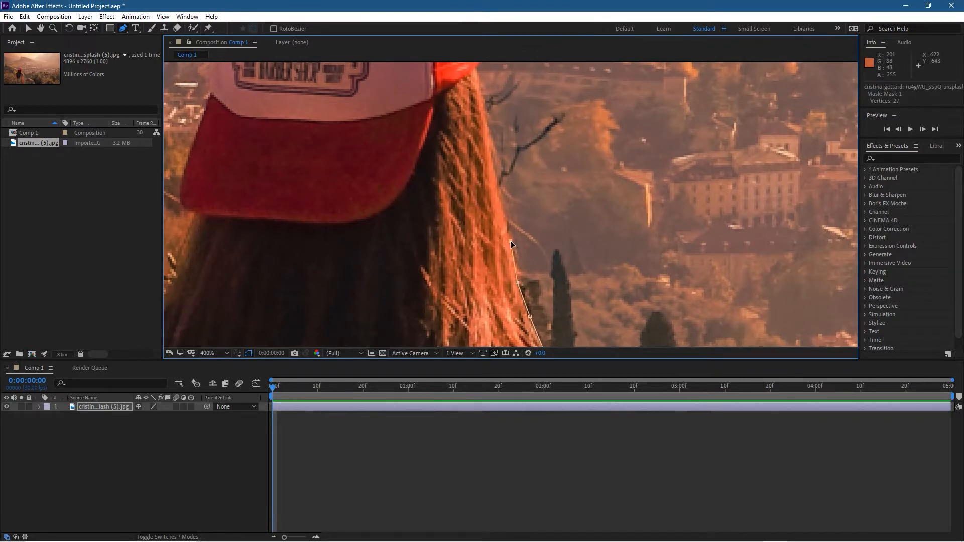
{"action": "left_click", "coordinate": [499, 187]}
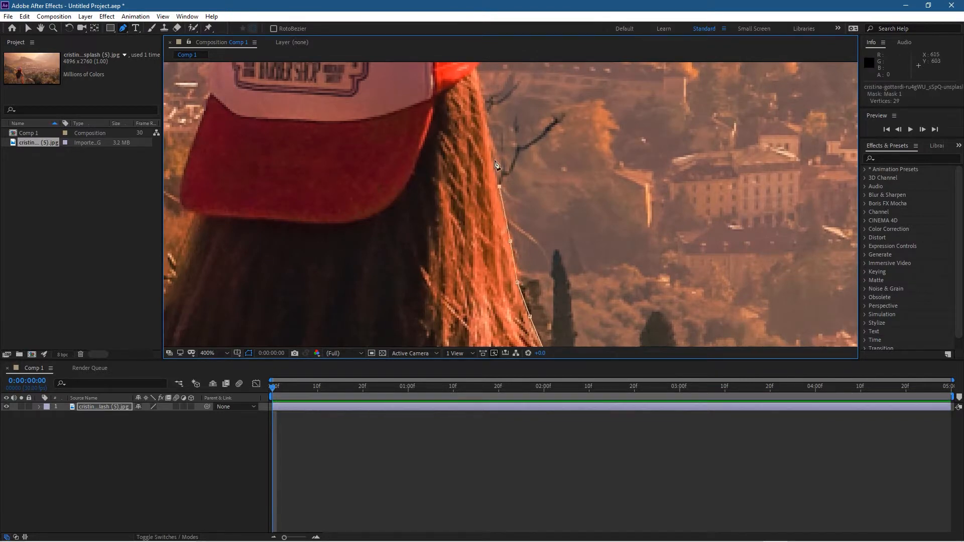
{"action": "left_click", "coordinate": [485, 113]}
{"action": "left_click", "coordinate": [477, 71]}
Step: Trace the mask path around the red mesh side of the cap, from the hair towards the crown
{"action": "scroll", "coordinate": [550, 117], "scroll_direction": "down", "scroll_amount": 1}
{"action": "left_click_drag", "start_coordinate": [558, 144], "coordinate": [602, 318]}
{"action": "left_click", "coordinate": [542, 303]}
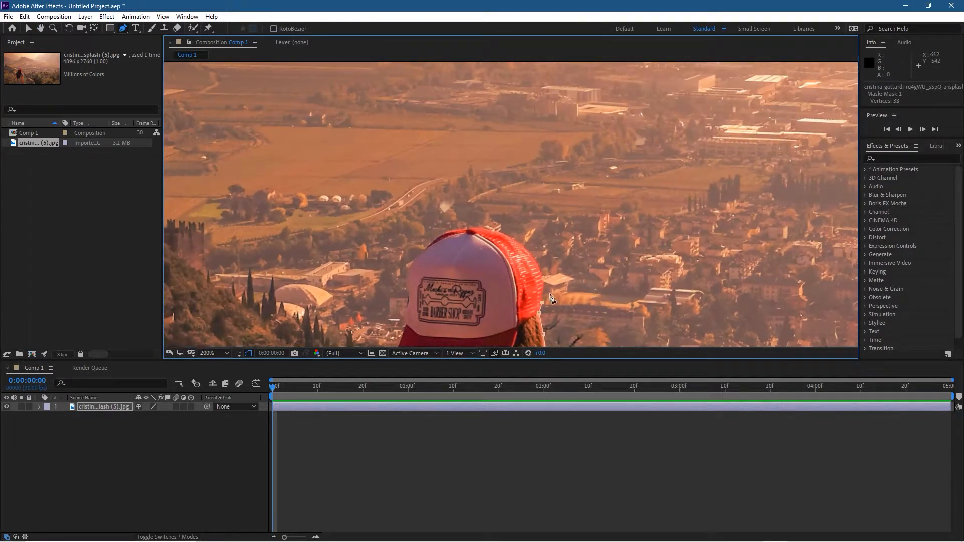
{"action": "scroll", "coordinate": [576, 274], "scroll_direction": "up", "scroll_amount": 1}
{"action": "left_click_drag", "start_coordinate": [517, 261], "coordinate": [613, 208]}
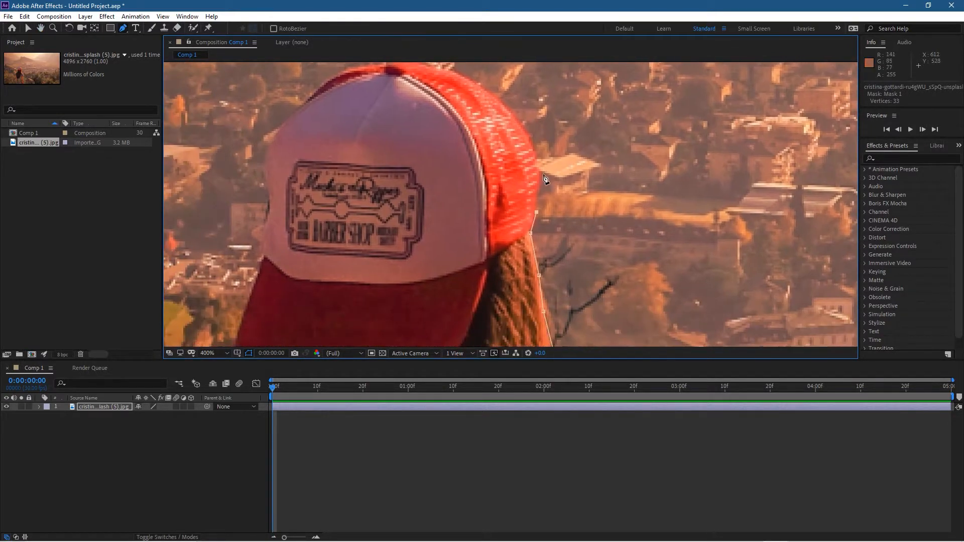
{"action": "left_click", "coordinate": [535, 181]}
{"action": "left_click_drag", "start_coordinate": [537, 181], "coordinate": [540, 178]}
{"action": "left_click", "coordinate": [524, 127]}
{"action": "left_click", "coordinate": [503, 105]}
{"action": "left_click", "coordinate": [498, 97]}
{"action": "left_click", "coordinate": [473, 79]}
Step: Trace the mask path over the crown of the cap and down to its upper left curve
{"action": "left_click_drag", "start_coordinate": [444, 73], "coordinate": [544, 147]}
{"action": "left_click", "coordinate": [547, 147]}
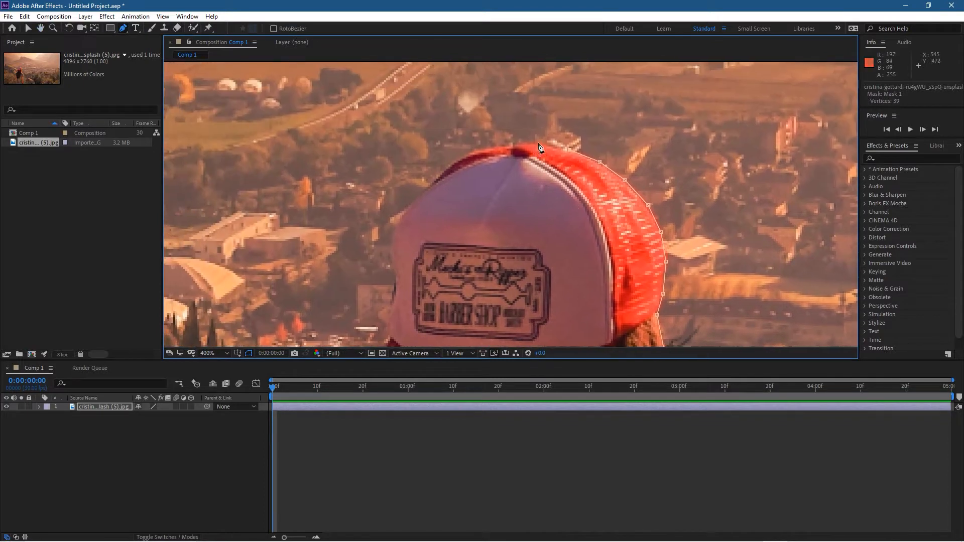
{"action": "left_click", "coordinate": [525, 145]}
{"action": "left_click", "coordinate": [497, 152]}
{"action": "left_click", "coordinate": [494, 150]}
{"action": "left_click", "coordinate": [477, 153]}
{"action": "left_click", "coordinate": [462, 158]}
{"action": "left_click", "coordinate": [447, 170]}
{"action": "left_click", "coordinate": [433, 185]}
{"action": "left_click", "coordinate": [420, 194]}
{"action": "left_click", "coordinate": [406, 209]}
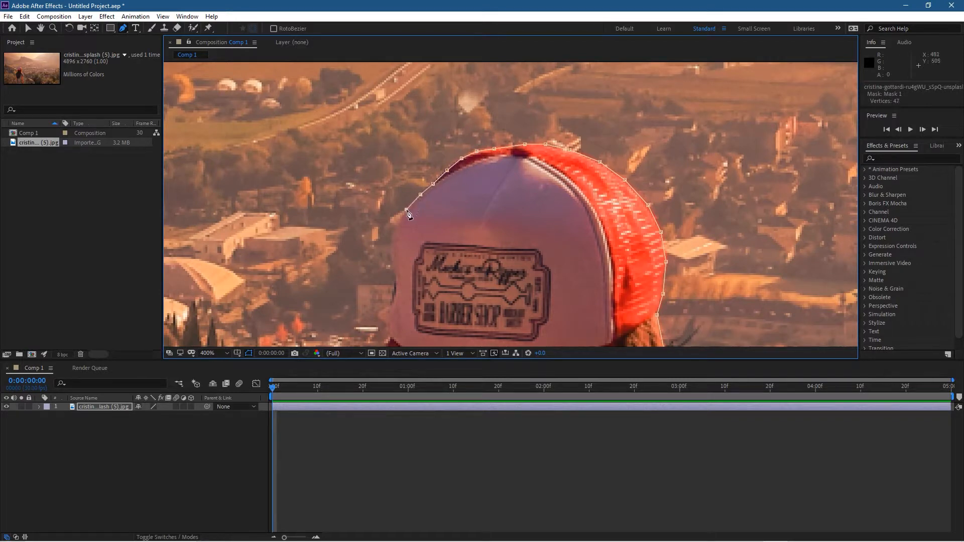
Step: Trace the mask path down the cap's left side and around the small protrusion to the start of the red brim
{"action": "left_click", "coordinate": [394, 230]}
{"action": "left_click", "coordinate": [392, 244]}
{"action": "left_click", "coordinate": [393, 262]}
{"action": "left_click", "coordinate": [394, 298]}
{"action": "left_click", "coordinate": [386, 310]}
{"action": "left_click", "coordinate": [378, 313]}
{"action": "left_click_drag", "start_coordinate": [402, 337], "coordinate": [432, 241]}
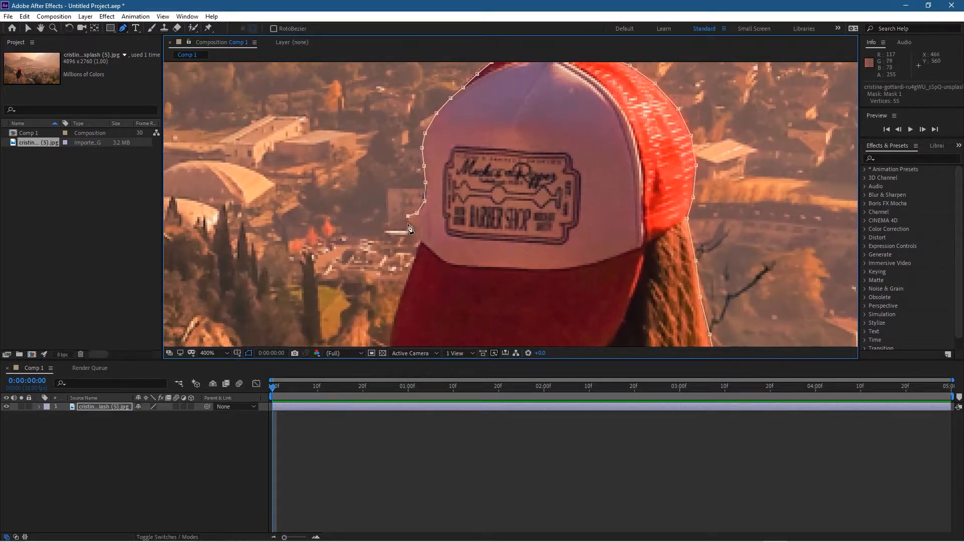
{"action": "left_click", "coordinate": [408, 222]}
{"action": "left_click", "coordinate": [417, 228]}
{"action": "left_click", "coordinate": [419, 249]}
Step: Trace the mask path down the outer edge of the red brim and around its lower left corner
{"action": "left_click_drag", "start_coordinate": [454, 281], "coordinate": [537, 225]}
{"action": "left_click", "coordinate": [488, 226]}
{"action": "left_click", "coordinate": [480, 253]}
{"action": "left_click", "coordinate": [474, 274]}
{"action": "left_click", "coordinate": [473, 295]}
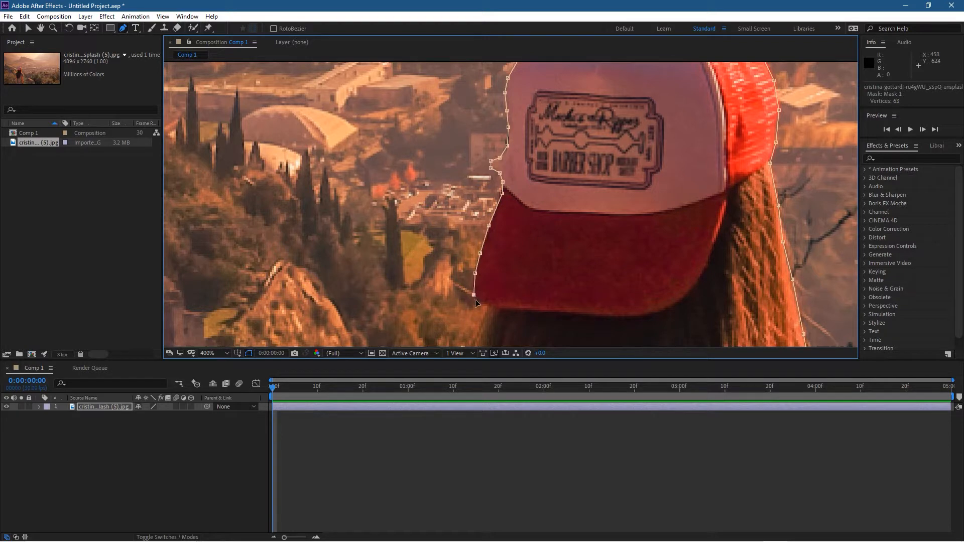
{"action": "left_click", "coordinate": [479, 303]}
{"action": "left_click", "coordinate": [487, 304]}
Step: Trace the mask path along the hair below the brim to the bright branches, and adjust two vertices to fit the hairline
{"action": "left_click_drag", "start_coordinate": [521, 316], "coordinate": [588, 190]}
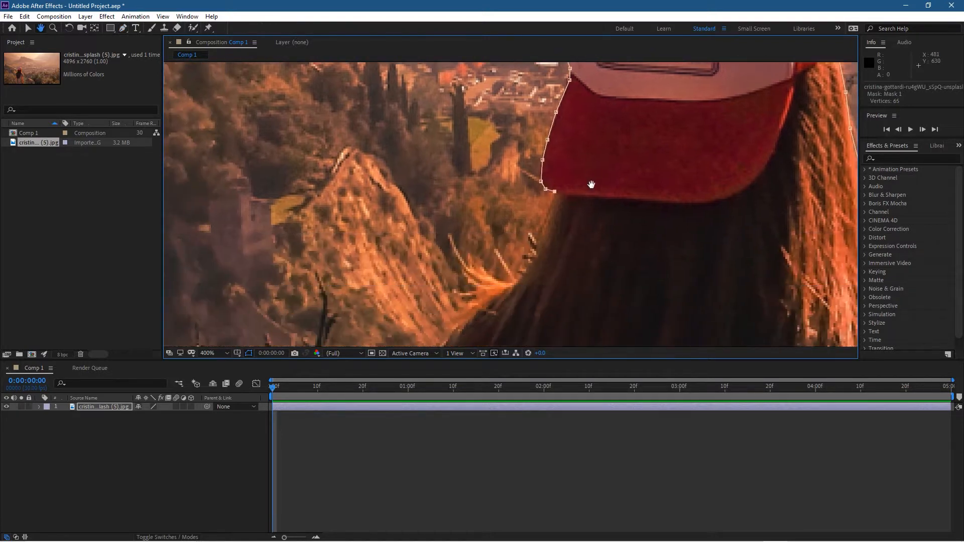
{"action": "left_click", "coordinate": [557, 204]}
{"action": "left_click", "coordinate": [549, 231]}
{"action": "left_click", "coordinate": [533, 251]}
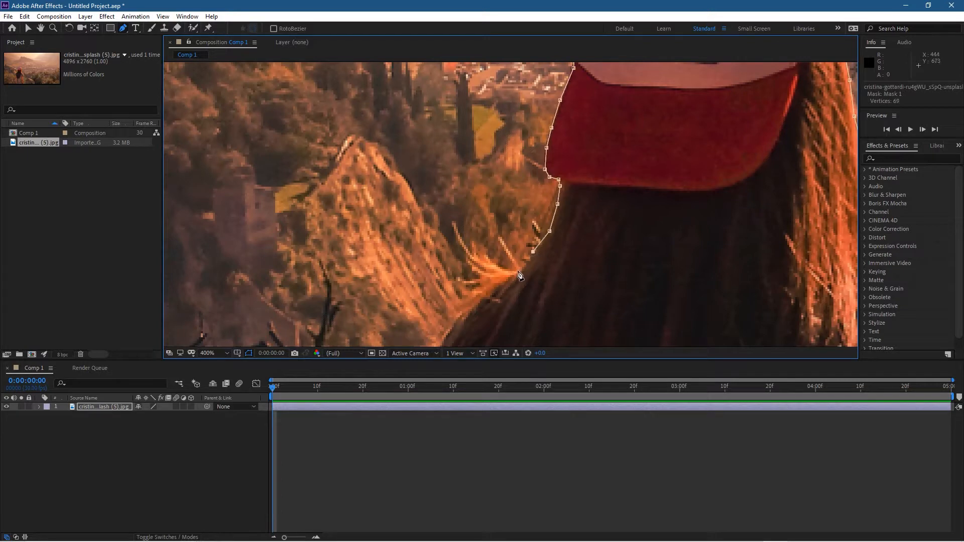
{"action": "left_click", "coordinate": [518, 271]}
{"action": "left_click", "coordinate": [497, 289]}
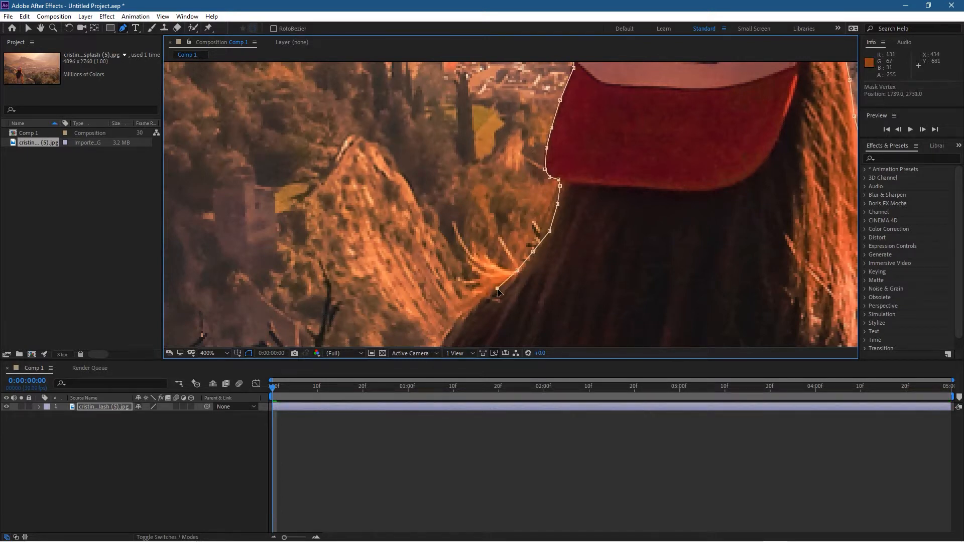
{"action": "left_click_drag", "start_coordinate": [519, 271], "coordinate": [535, 256]}
{"action": "left_click", "coordinate": [533, 253]}
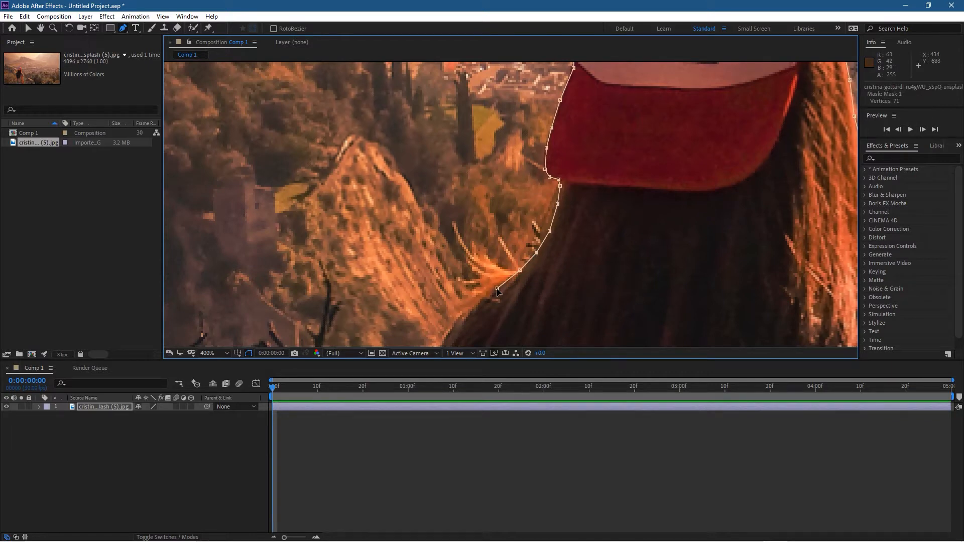
Step: Trace the mask path around the curve of the hair over the left shoulder
{"action": "left_click_drag", "start_coordinate": [497, 292], "coordinate": [575, 243]}
{"action": "left_click", "coordinate": [567, 246]}
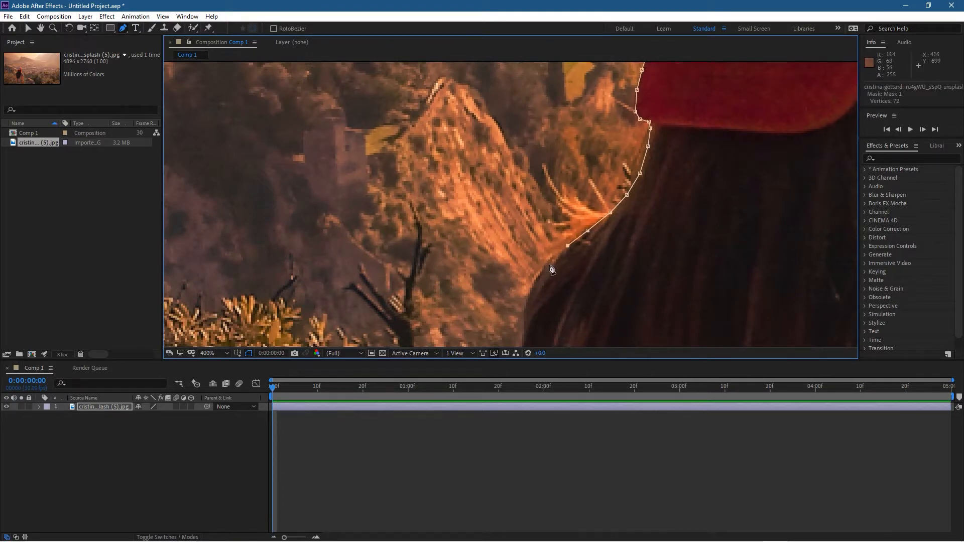
{"action": "left_click", "coordinate": [550, 268]}
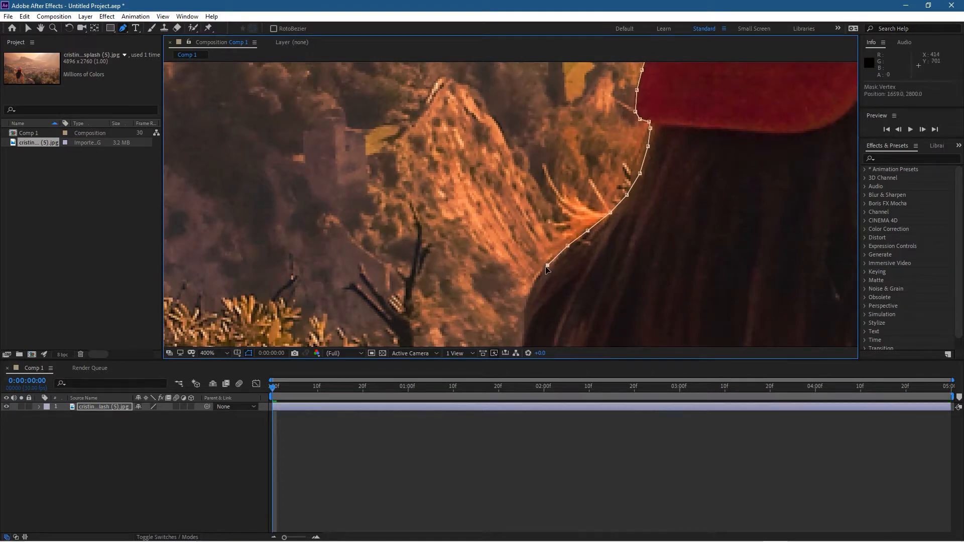
{"action": "left_click", "coordinate": [538, 279]}
{"action": "left_click", "coordinate": [529, 299]}
{"action": "left_click", "coordinate": [527, 316]}
Step: Trace the mask path from the hair down to the top of the left arm, nudging one vertex onto the edge
{"action": "left_click_drag", "start_coordinate": [577, 343], "coordinate": [620, 182]}
{"action": "left_click", "coordinate": [566, 172]}
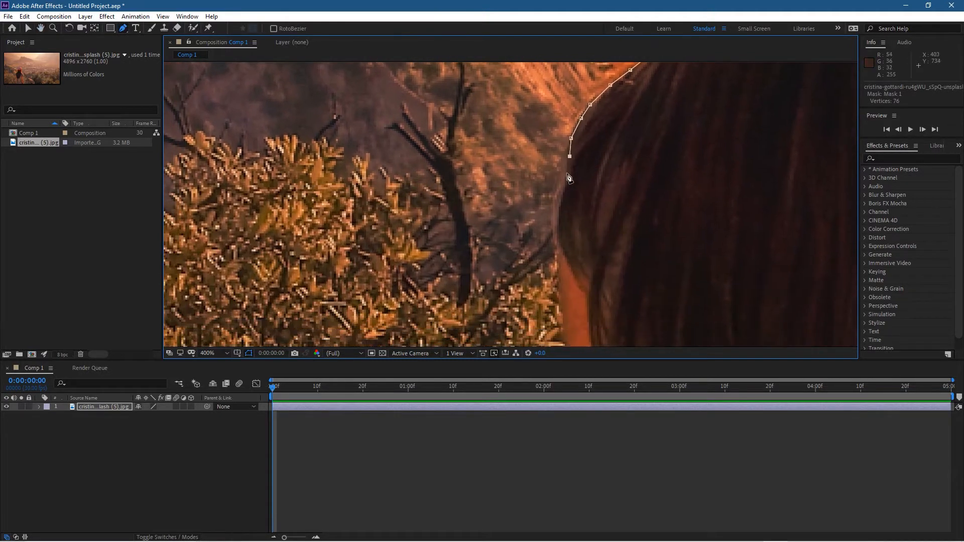
{"action": "left_click", "coordinate": [558, 188]}
{"action": "left_click", "coordinate": [553, 209]}
{"action": "left_click", "coordinate": [553, 226]}
{"action": "left_click", "coordinate": [555, 259]}
{"action": "left_click", "coordinate": [559, 282]}
{"action": "left_click_drag", "start_coordinate": [554, 260], "coordinate": [556, 261]}
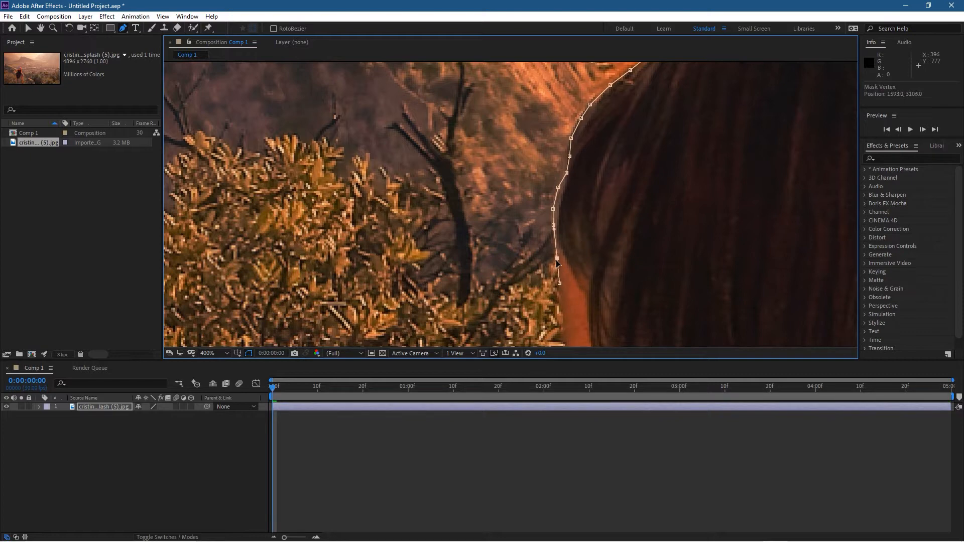
Step: Trace the mask path along the outer edge of the left upper arm, past the dark armband
{"action": "left_click_drag", "start_coordinate": [560, 285], "coordinate": [617, 166]}
{"action": "left_click", "coordinate": [615, 161]}
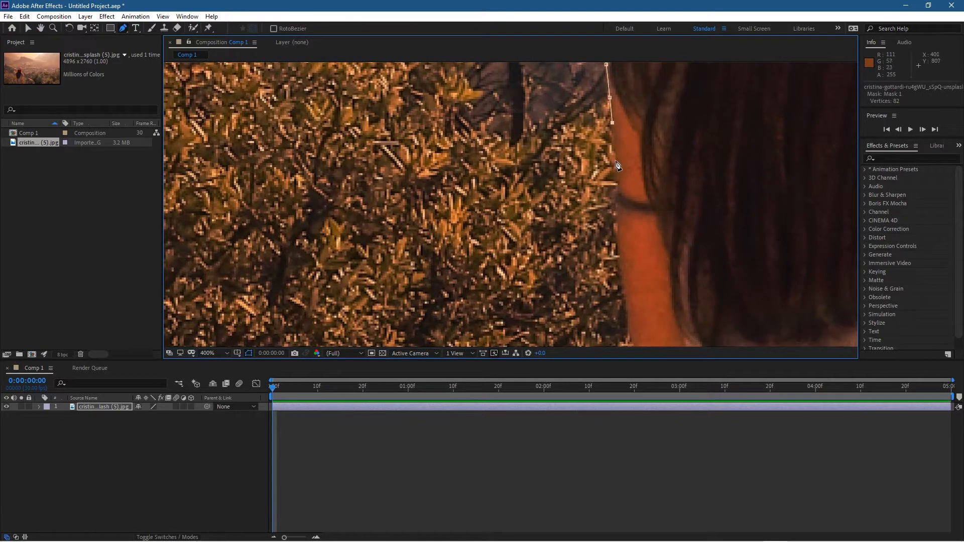
{"action": "left_click", "coordinate": [616, 177]}
{"action": "left_click", "coordinate": [616, 193]}
{"action": "left_click", "coordinate": [615, 214]}
{"action": "left_click", "coordinate": [618, 234]}
{"action": "left_click", "coordinate": [619, 255]}
{"action": "left_click", "coordinate": [621, 273]}
Step: Trace the mask path down the left arm alongside the ends of the hair
{"action": "scroll", "coordinate": [647, 329], "scroll_direction": "down", "scroll_amount": 5}
{"action": "left_click", "coordinate": [631, 177]}
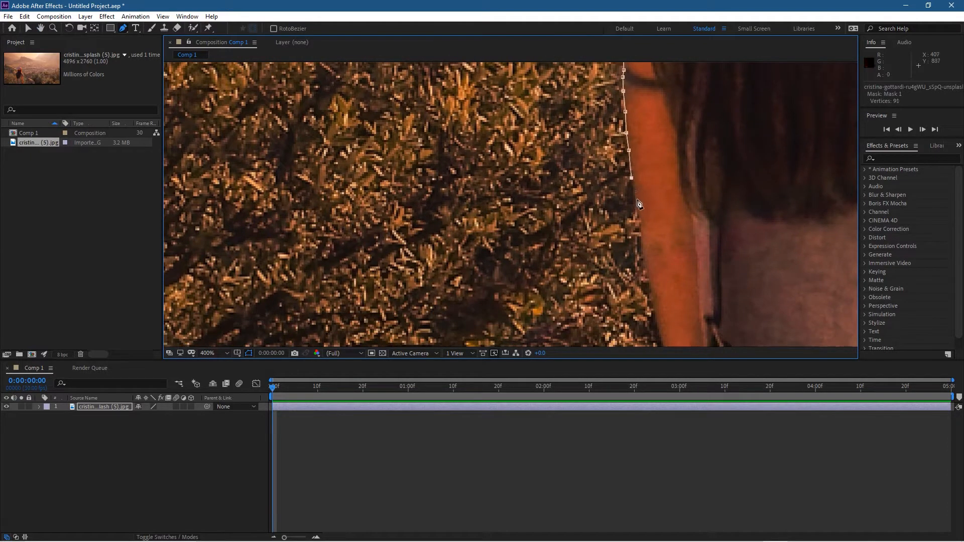
{"action": "left_click", "coordinate": [635, 198]}
{"action": "left_click", "coordinate": [639, 230]}
{"action": "left_click", "coordinate": [642, 247]}
{"action": "left_click", "coordinate": [645, 268]}
{"action": "left_click", "coordinate": [649, 284]}
Step: Trace the mask path along the lower part of the left arm to where it meets the shirt
{"action": "scroll", "coordinate": [652, 248], "scroll_direction": "down", "scroll_amount": 3}
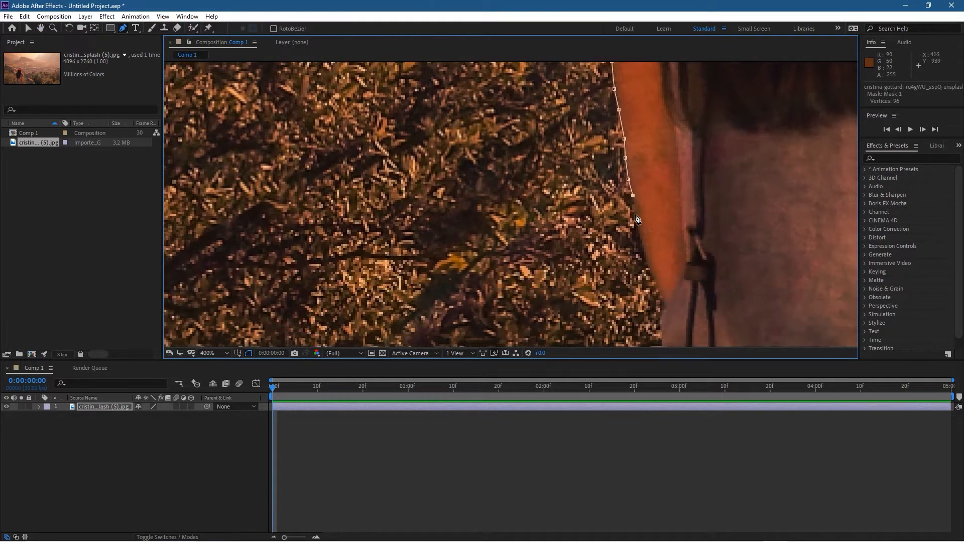
{"action": "left_click", "coordinate": [636, 215]}
{"action": "left_click", "coordinate": [640, 234]}
{"action": "left_click", "coordinate": [644, 252]}
{"action": "left_click", "coordinate": [653, 271]}
{"action": "left_click", "coordinate": [658, 288]}
{"action": "left_click", "coordinate": [664, 303]}
Step: Trace the mask path from the arm onto the shirt's left edge beside the knotted strings
{"action": "left_click_drag", "start_coordinate": [714, 261], "coordinate": [727, 159]}
{"action": "scroll", "coordinate": [727, 145], "scroll_direction": "up", "scroll_amount": 1}
{"action": "left_click_drag", "start_coordinate": [582, 199], "coordinate": [681, 51]}
{"action": "left_click", "coordinate": [504, 126]}
{"action": "left_click", "coordinate": [498, 146]}
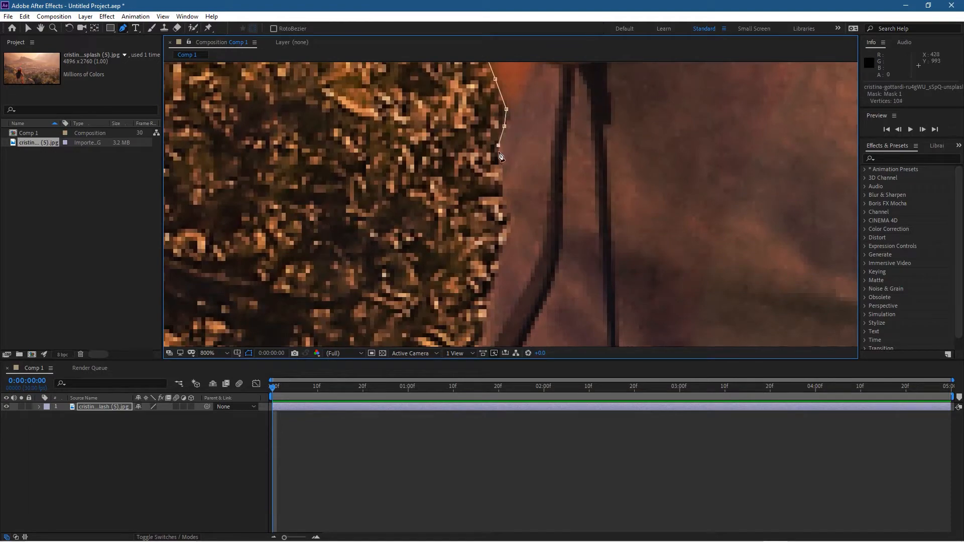
{"action": "left_click", "coordinate": [502, 173]}
{"action": "left_click", "coordinate": [503, 196]}
Step: Trace the mask path down the shirt's left edge along the strap towards the bottom of the photo
{"action": "scroll", "coordinate": [539, 222], "scroll_direction": "down", "scroll_amount": 2}
{"action": "scroll", "coordinate": [512, 216], "scroll_direction": "up", "scroll_amount": 1}
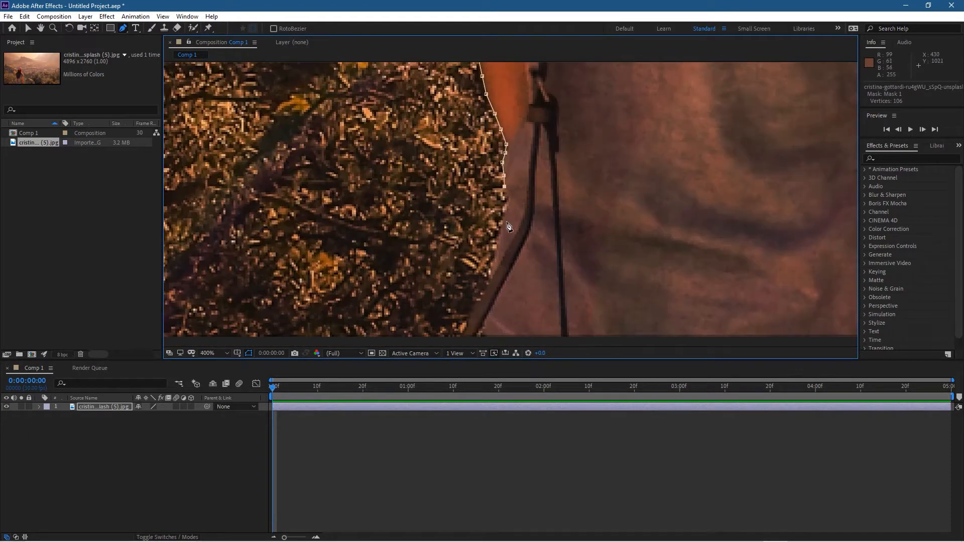
{"action": "left_click", "coordinate": [508, 196]}
{"action": "left_click", "coordinate": [507, 210]}
{"action": "left_click", "coordinate": [500, 230]}
{"action": "left_click", "coordinate": [495, 250]}
{"action": "left_click", "coordinate": [490, 266]}
{"action": "left_click", "coordinate": [490, 272]}
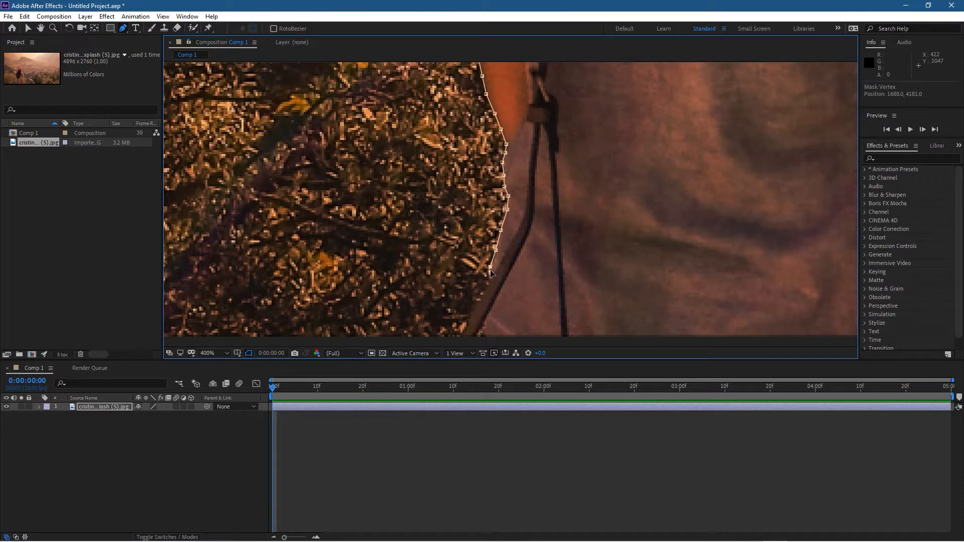
{"action": "left_click", "coordinate": [490, 280]}
{"action": "left_click", "coordinate": [482, 294]}
Step: Extend the mask path below the photo's bottom edge and close it at the starting vertex to cut out the woman
{"action": "left_click_drag", "start_coordinate": [545, 321], "coordinate": [628, 140]}
{"action": "left_click", "coordinate": [584, 122]}
{"action": "left_click", "coordinate": [575, 138]}
{"action": "left_click", "coordinate": [572, 148]}
{"action": "left_click", "coordinate": [573, 174]}
{"action": "left_click_drag", "start_coordinate": [704, 200], "coordinate": [348, 241]}
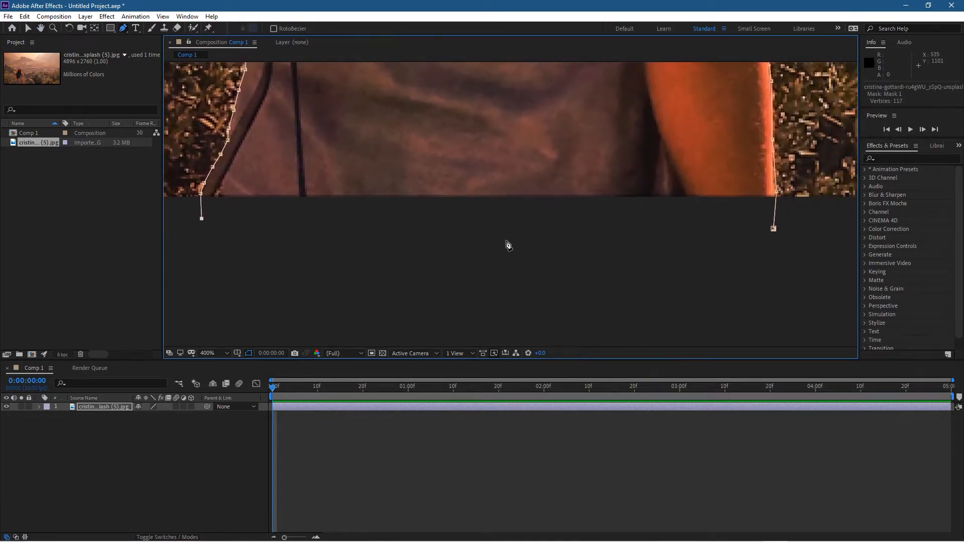
{"action": "left_click", "coordinate": [773, 231]}
{"action": "scroll", "coordinate": [581, 207], "scroll_direction": "down", "scroll_amount": 8}
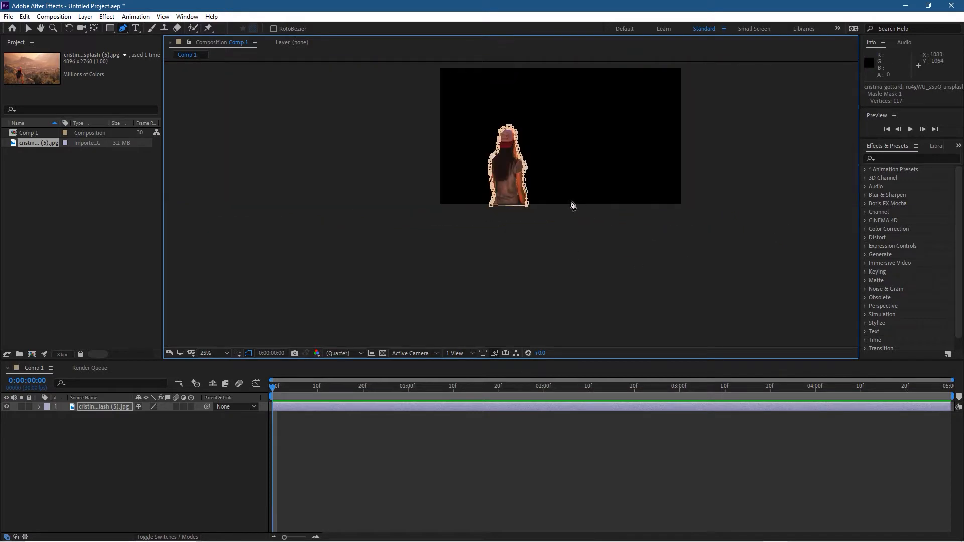
{"action": "scroll", "coordinate": [581, 208], "scroll_direction": "up", "scroll_amount": 2}
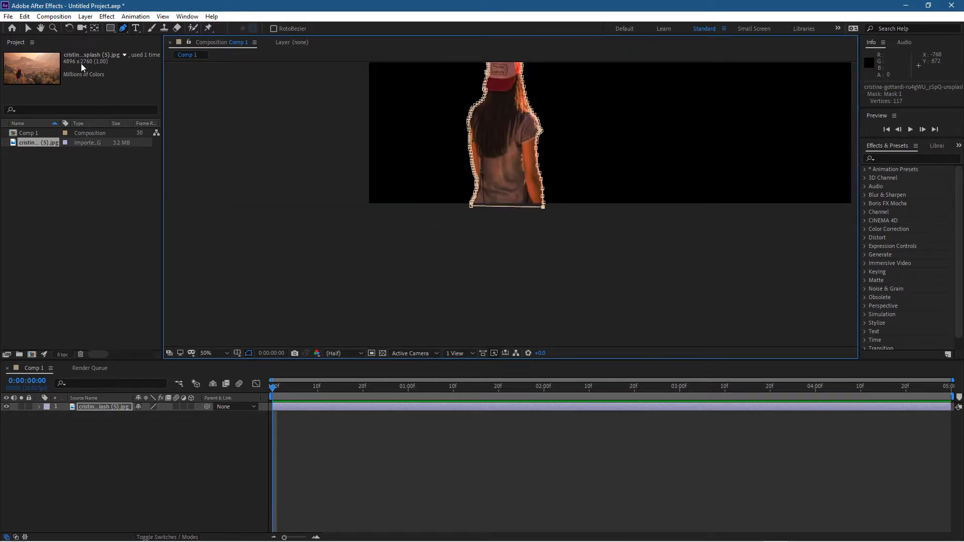
Step: Save the project under the file name "zoom effect - 01" in the Awesome Zoom Effect tutorial folder
{"action": "left_click", "coordinate": [8, 16]}
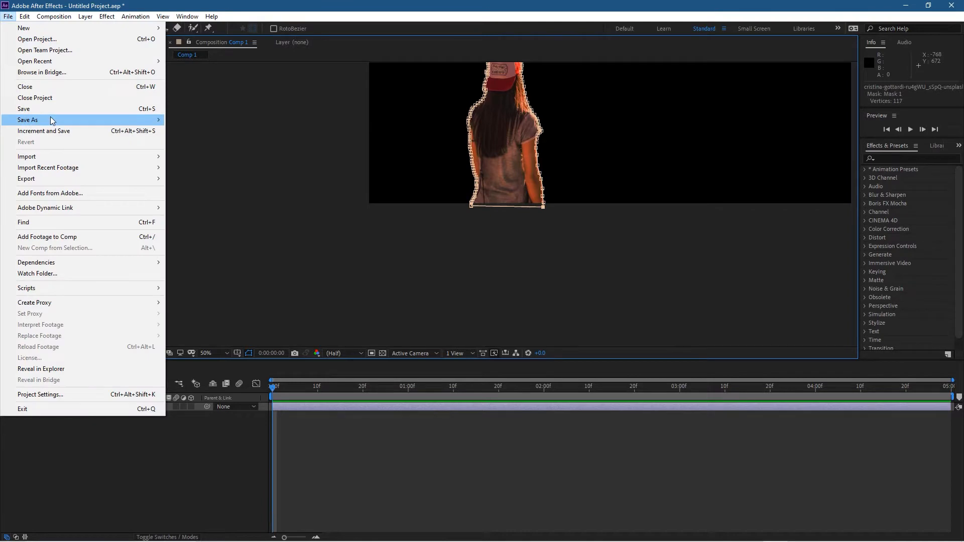
{"action": "mouse_move", "coordinate": [49, 119]}
{"action": "left_click", "coordinate": [200, 119]}
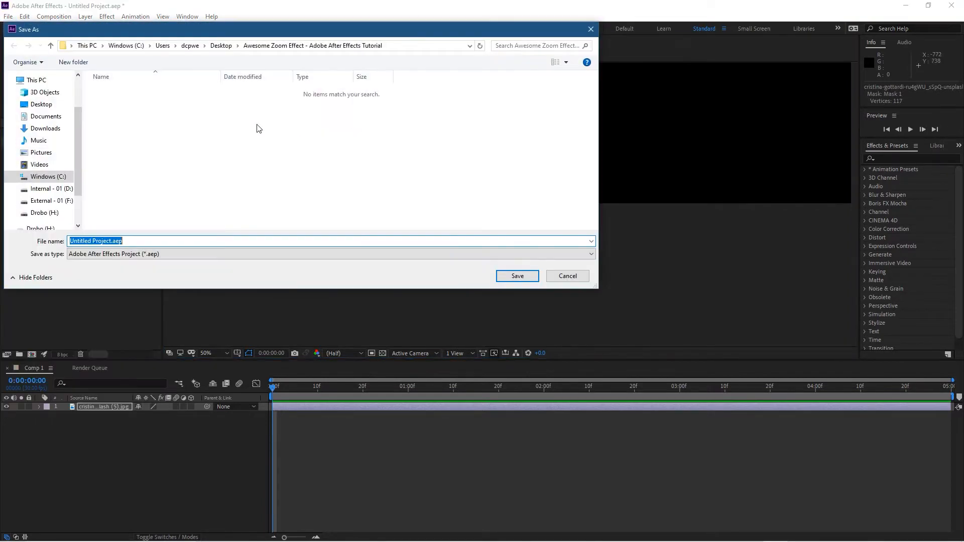
{"action": "left_click_drag", "start_coordinate": [131, 243], "coordinate": [5, 236]}
{"action": "type", "text": "z"}
{"action": "key", "text": "shift+Left"}
{"action": "key", "text": "shift+Left"}
{"action": "key", "text": "shift+Left"}
{"action": "key", "text": "shift+Left"}
{"action": "key", "text": "BackSpace"}
{"action": "left_click", "coordinate": [519, 277]}
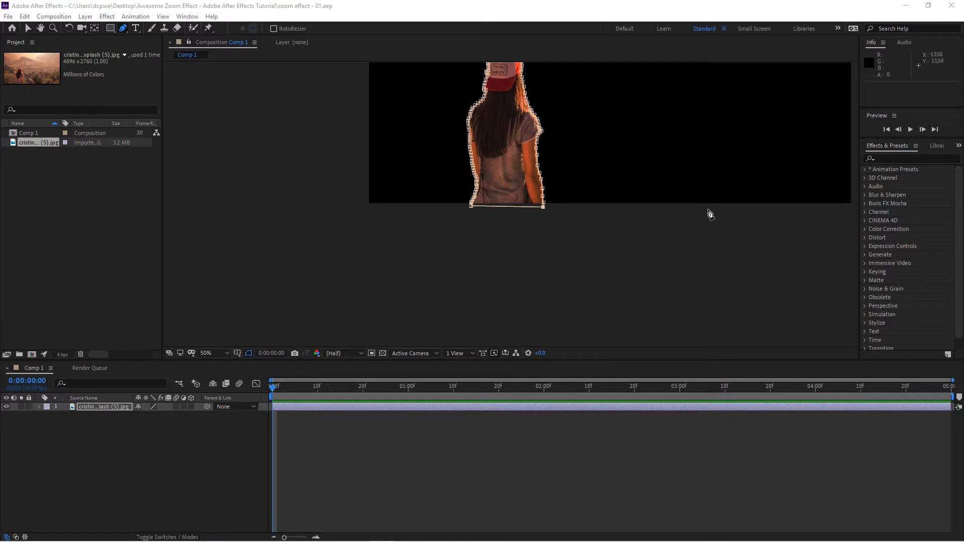
Step: Import the lake photo from the File Explorer folder and place it beneath the masked woman layer, spanning the full composition
{"action": "left_click_drag", "start_coordinate": [693, 163], "coordinate": [591, 289]}
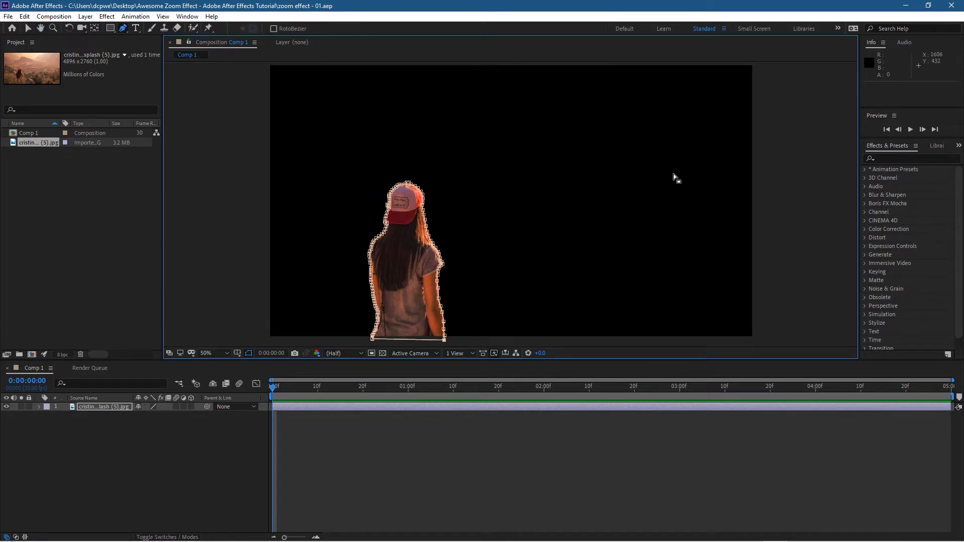
{"action": "key", "text": "alt+Tab"}
{"action": "key", "text": "alt+Tab"}
{"action": "left_click", "coordinate": [845, 149]}
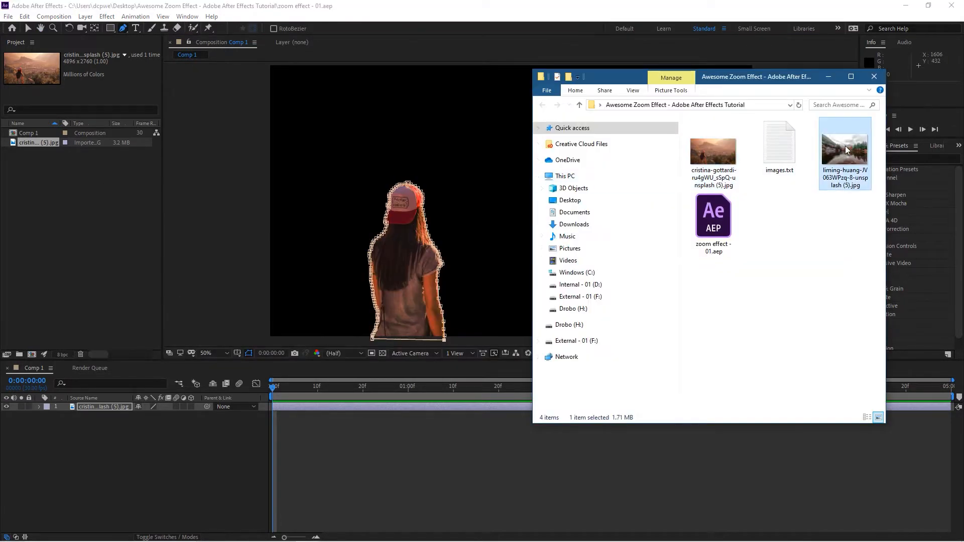
{"action": "left_click_drag", "start_coordinate": [840, 149], "coordinate": [78, 209]}
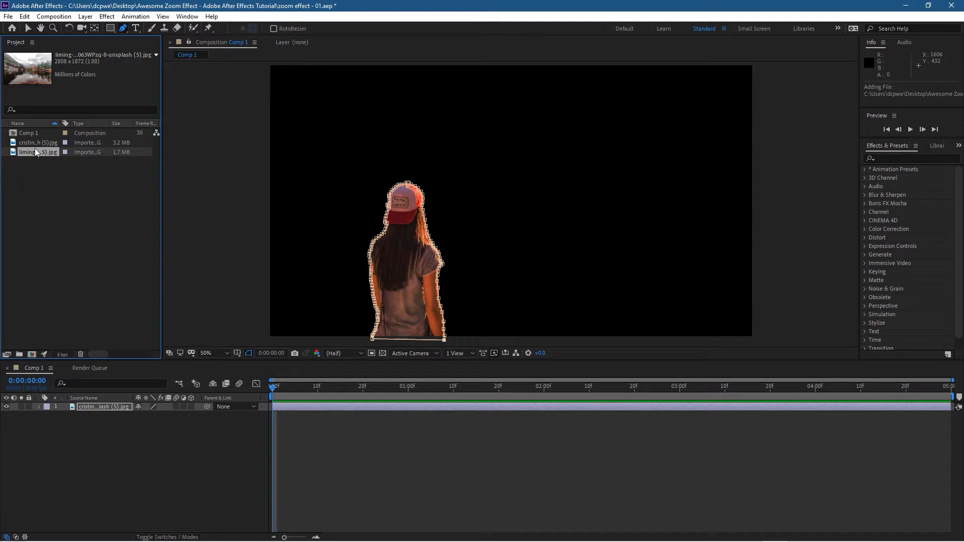
{"action": "left_click_drag", "start_coordinate": [28, 156], "coordinate": [324, 419]}
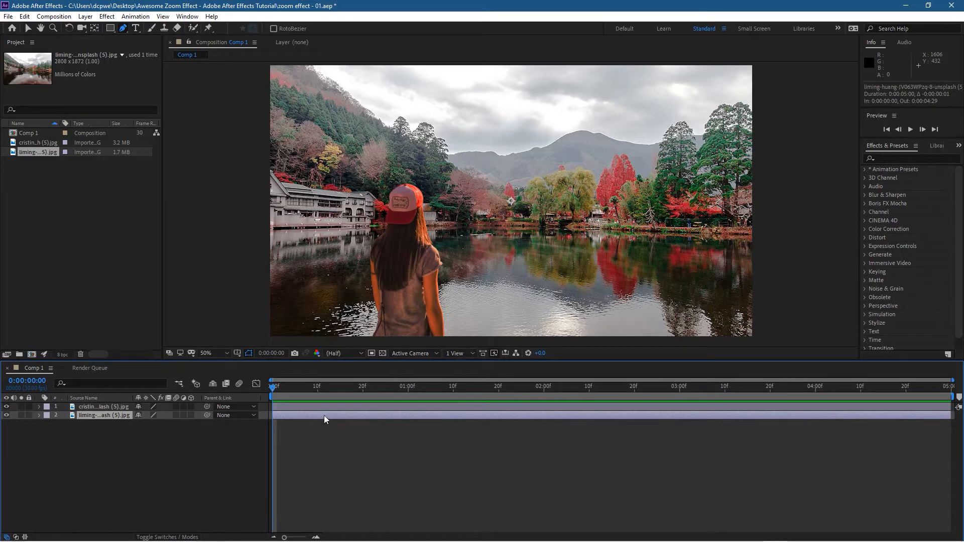
{"action": "left_click_drag", "start_coordinate": [952, 418], "coordinate": [954, 418]}
{"action": "mouse_move", "coordinate": [272, 391]}
{"action": "left_mouse_down"}
{"action": "mouse_move", "coordinate": [949, 387]}
{"action": "mouse_move", "coordinate": [278, 389]}
{"action": "left_mouse_up"}
Step: Inspect the woman's cutout edges against the lake background, undoing the stray path point
{"action": "scroll", "coordinate": [388, 322], "scroll_direction": "up", "scroll_amount": 2}
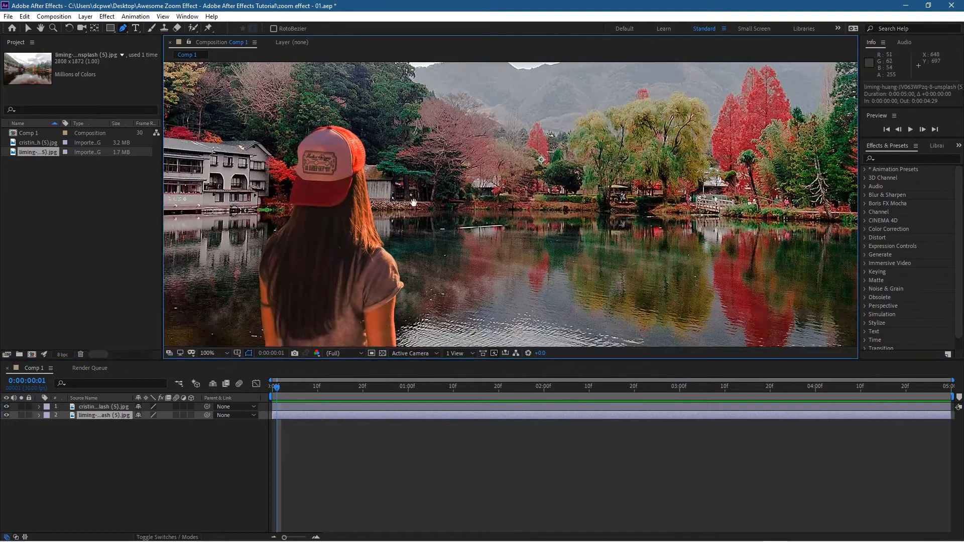
{"action": "scroll", "coordinate": [388, 322], "scroll_direction": "up", "scroll_amount": 2}
{"action": "scroll", "coordinate": [412, 187], "scroll_direction": "down", "scroll_amount": 2}
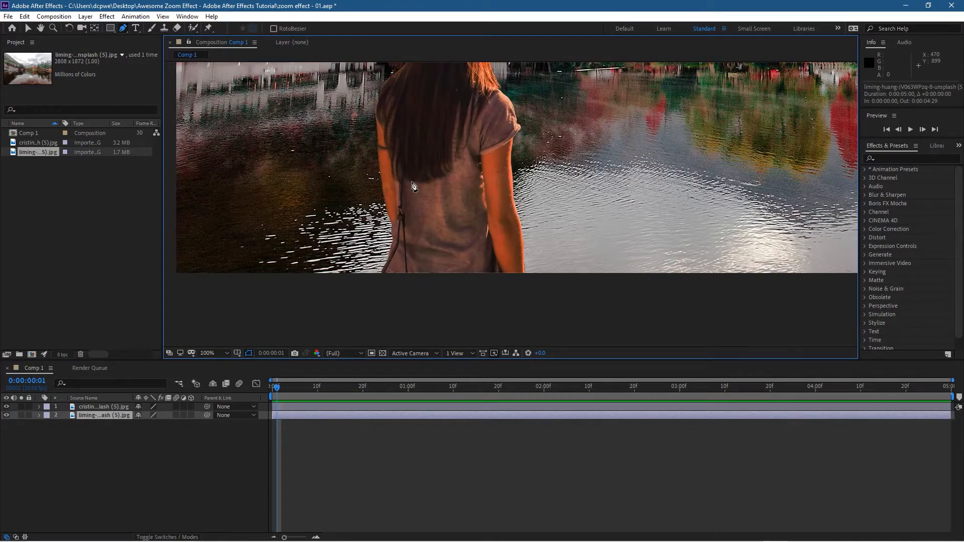
{"action": "left_click", "coordinate": [471, 142]}
{"action": "key", "text": "ctrl+z"}
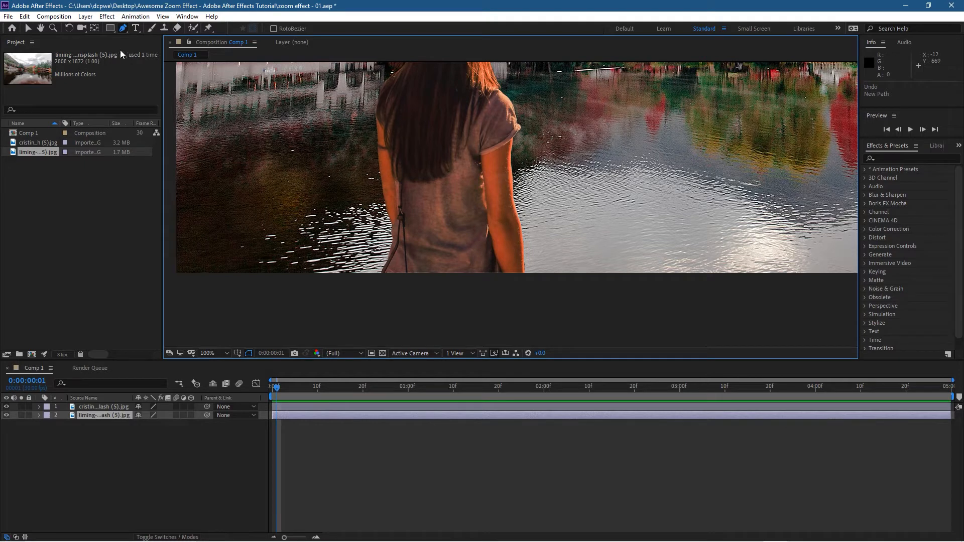
Step: Switch to the Selection tool and scale the lake photo layer down to 81% around its centre
{"action": "left_click", "coordinate": [28, 29]}
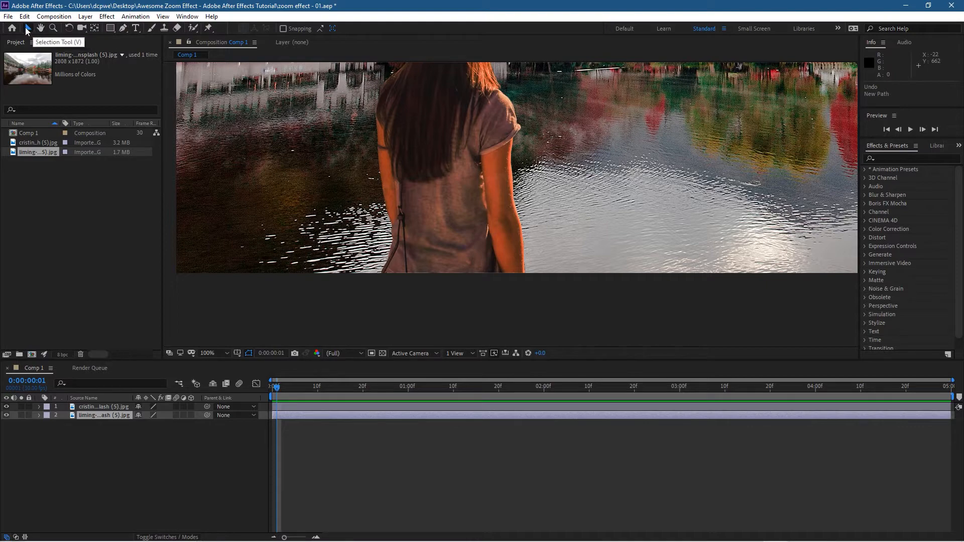
{"action": "left_click", "coordinate": [355, 402]}
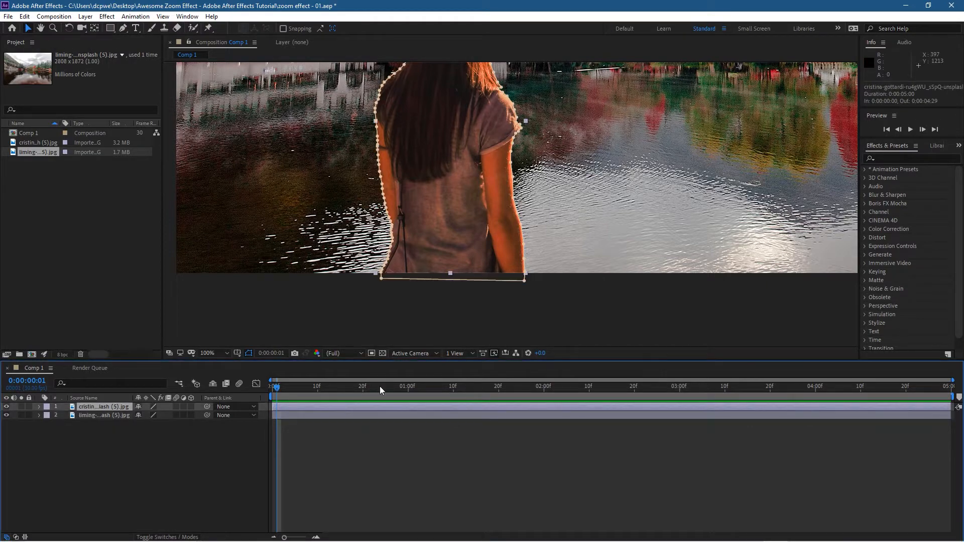
{"action": "scroll", "coordinate": [527, 226], "scroll_direction": "up", "scroll_amount": 1}
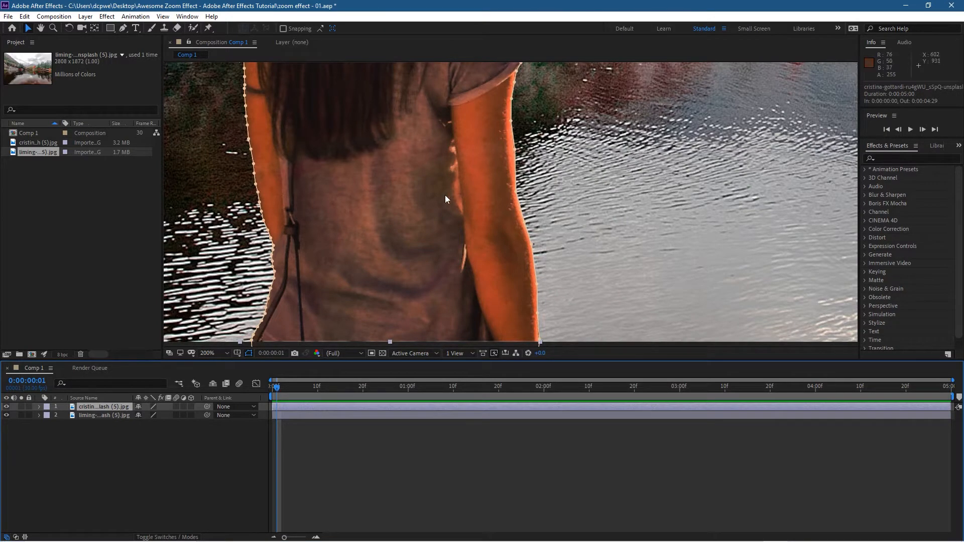
{"action": "scroll", "coordinate": [445, 195], "scroll_direction": "down", "scroll_amount": 1}
{"action": "left_click", "coordinate": [363, 417]}
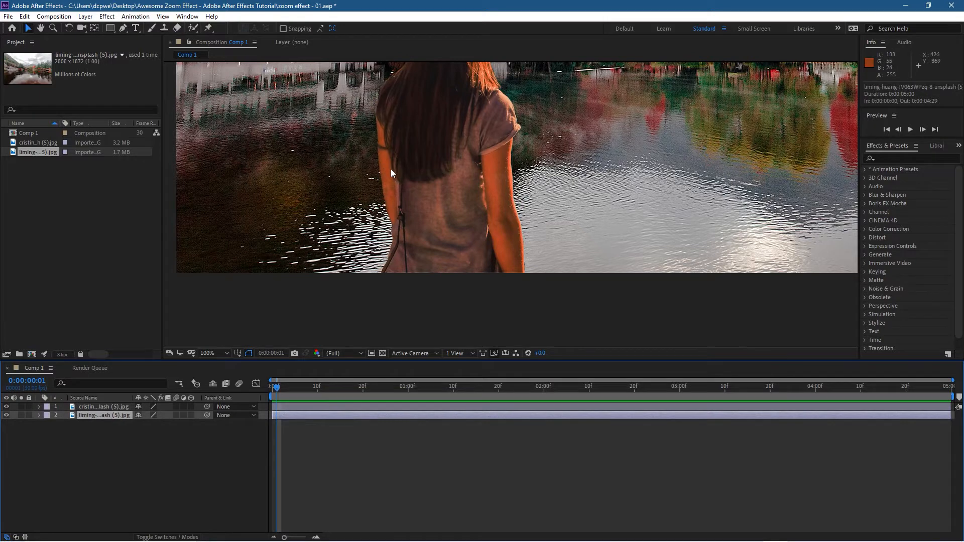
{"action": "scroll", "coordinate": [393, 173], "scroll_direction": "down", "scroll_amount": 4}
{"action": "left_click_drag", "start_coordinate": [552, 131], "coordinate": [536, 177]}
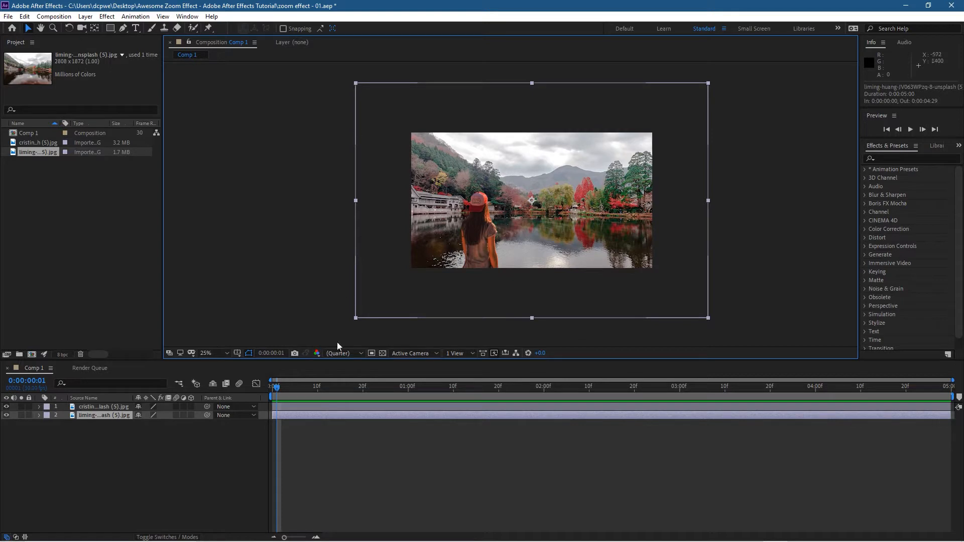
{"action": "left_click", "coordinate": [336, 417]}
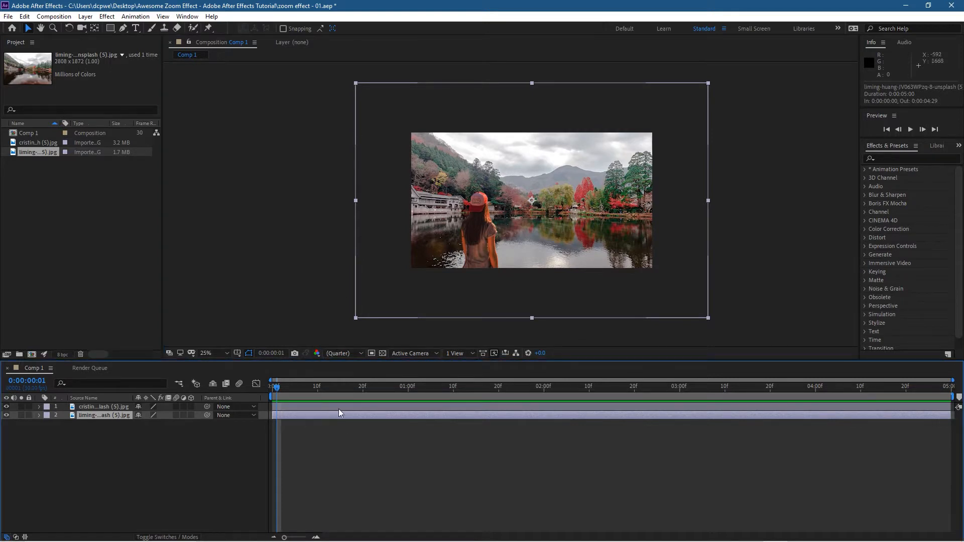
{"action": "left_click_drag", "start_coordinate": [355, 83], "coordinate": [389, 96]}
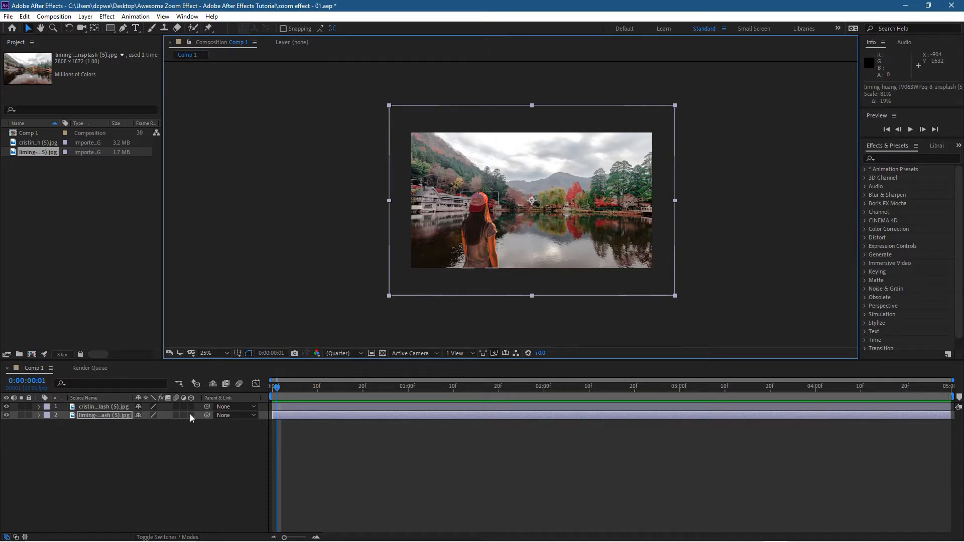
Step: Reveal the lake photo layer's Scale property and set its first keyframe at 0:00:00:01
{"action": "left_click", "coordinate": [110, 415]}
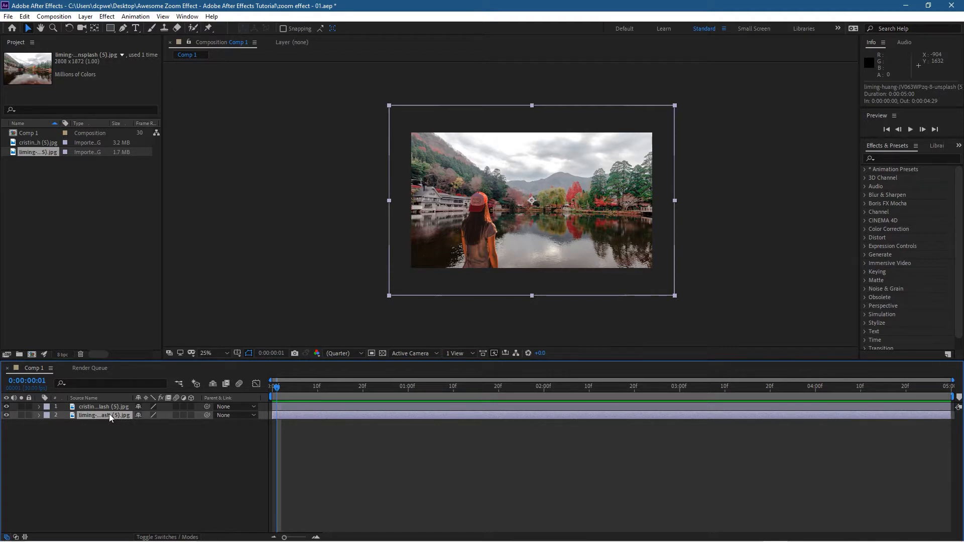
{"action": "key", "text": "s"}
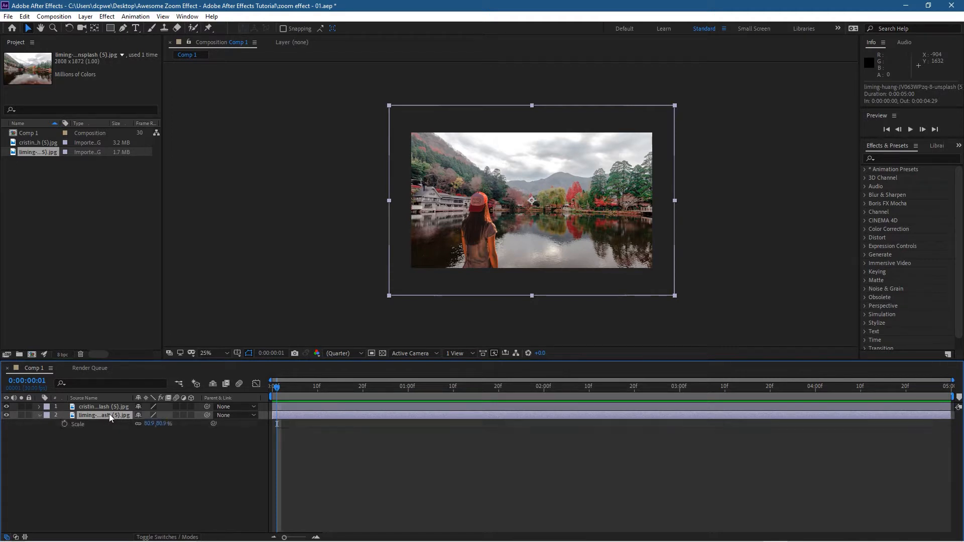
{"action": "left_click", "coordinate": [64, 425]}
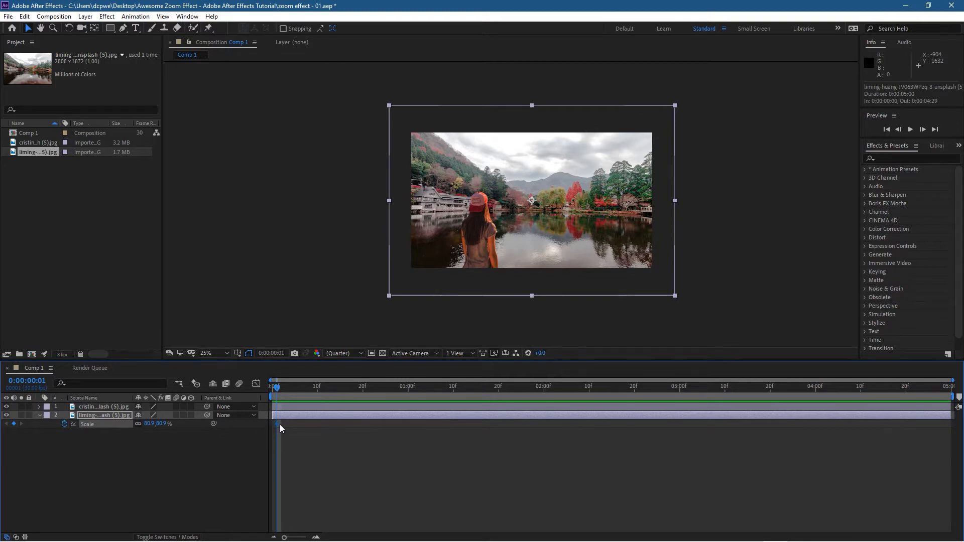
Step: At 0:00:04:29, scale the lake photo layer down to about 70% to add an ending keyframe, and preview the animation
{"action": "left_click_drag", "start_coordinate": [277, 387], "coordinate": [948, 389]}
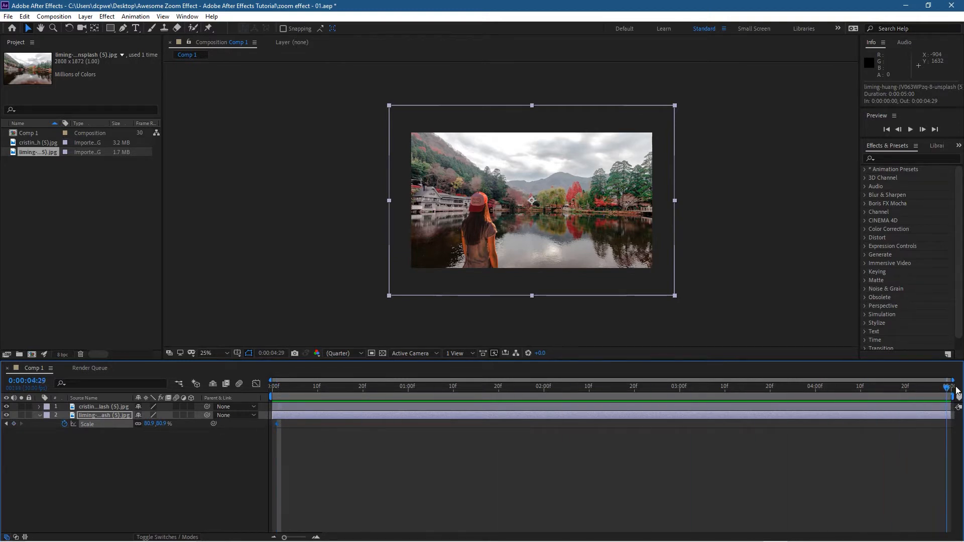
{"action": "left_click", "coordinate": [387, 296]}
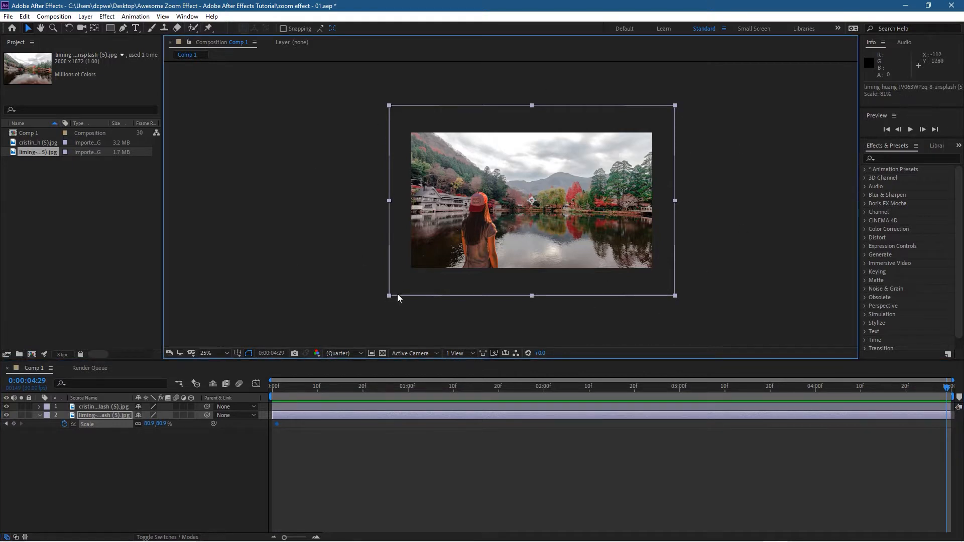
{"action": "mouse_move", "coordinate": [389, 296]}
{"action": "left_mouse_down"}
{"action": "mouse_move", "coordinate": [422, 270]}
{"action": "mouse_move", "coordinate": [353, 281]}
{"action": "mouse_move", "coordinate": [381, 281]}
{"action": "left_mouse_up"}
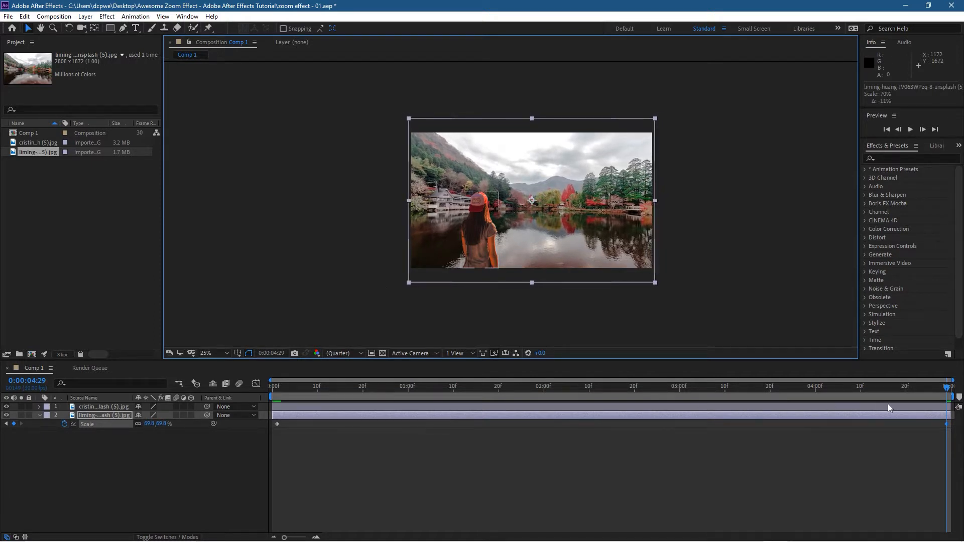
{"action": "key", "text": "space"}
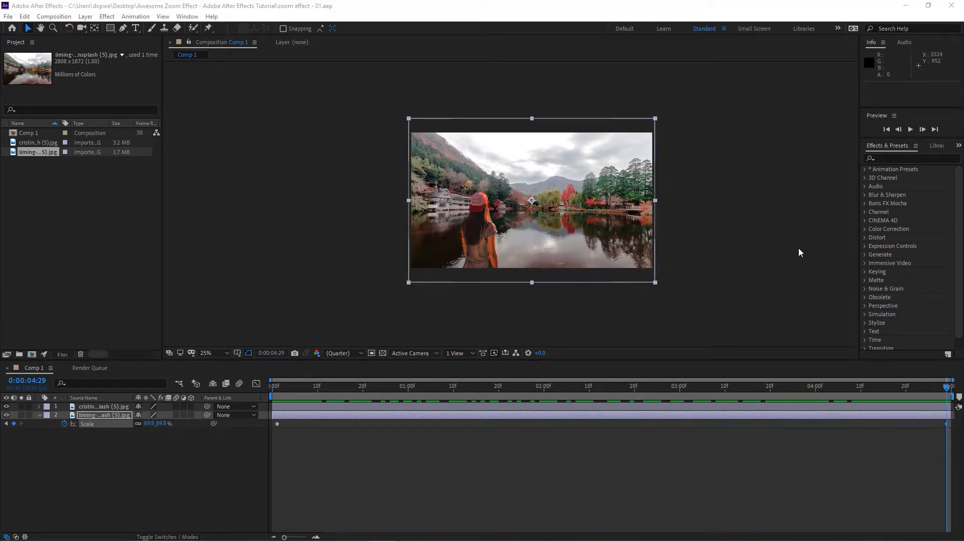
Step: Move the masked woman layer about 384 px to the right, near the middle of the frame, and deselect it
{"action": "left_click", "coordinate": [391, 408]}
{"action": "left_click_drag", "start_coordinate": [478, 240], "coordinate": [525, 239]}
{"action": "key", "text": "period"}
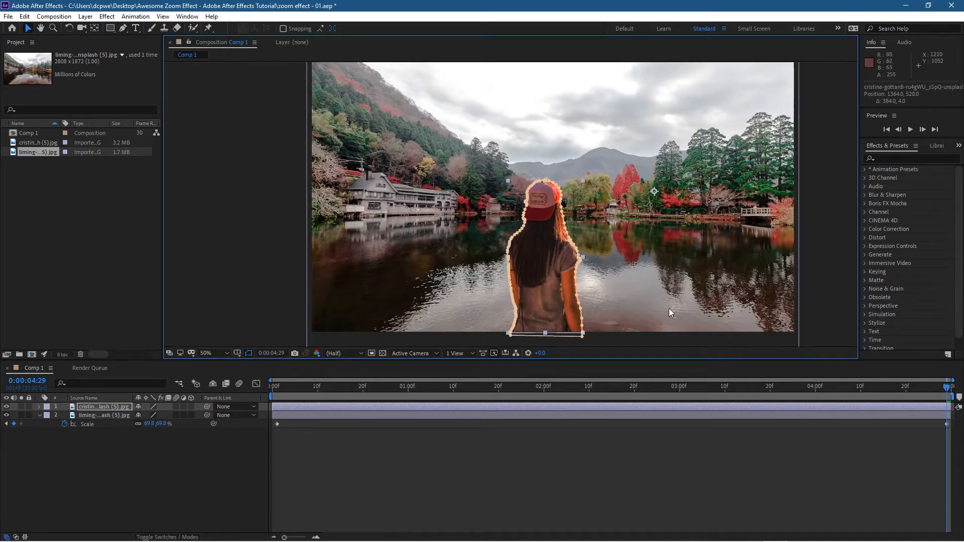
{"action": "left_click", "coordinate": [816, 239]}
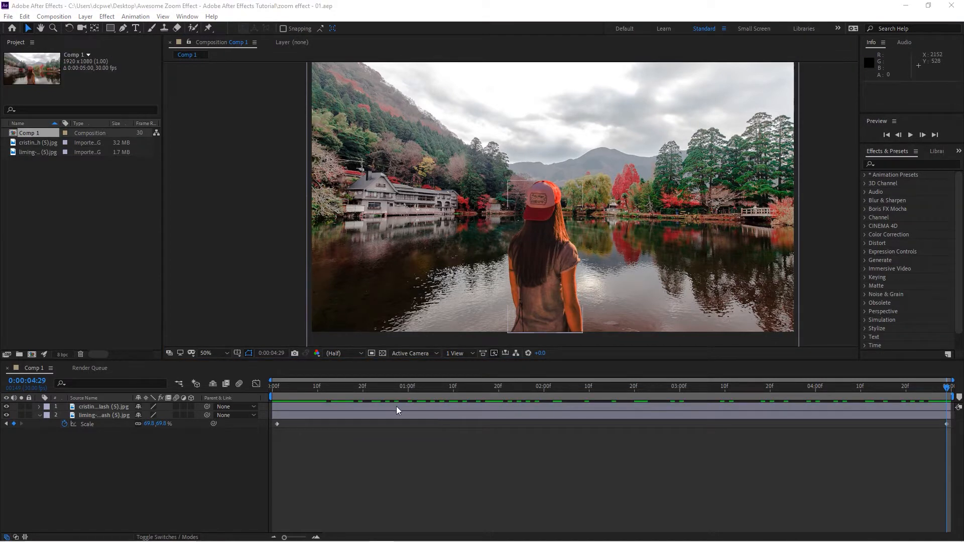
Step: Return to the start of the timeline and turn the masked woman layer into a 3D layer
{"action": "left_click", "coordinate": [394, 406]}
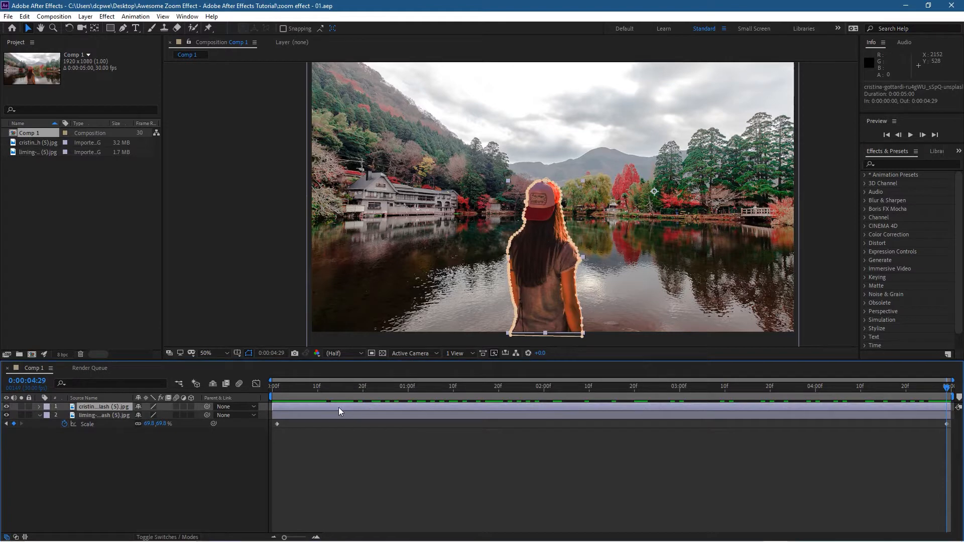
{"action": "left_click_drag", "start_coordinate": [946, 388], "coordinate": [271, 413]}
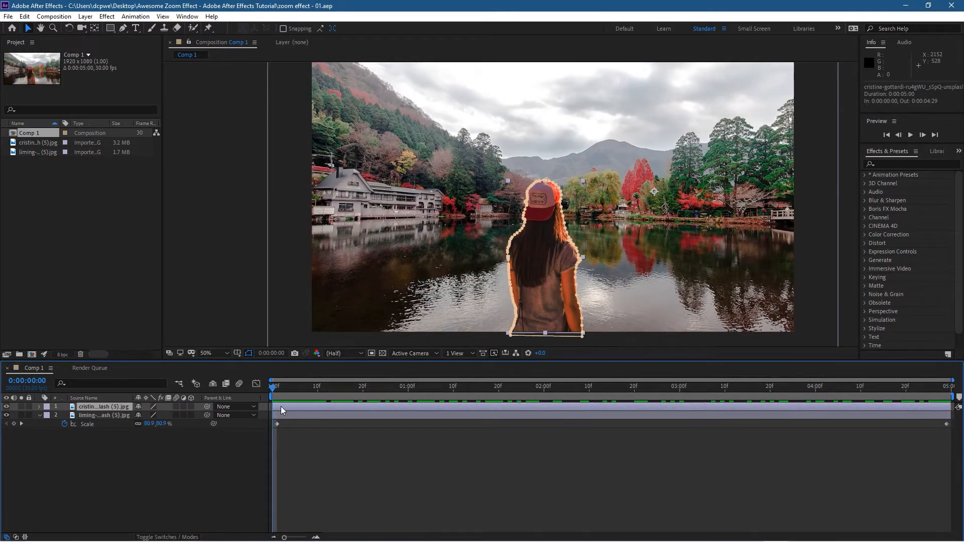
{"action": "left_click", "coordinate": [191, 406]}
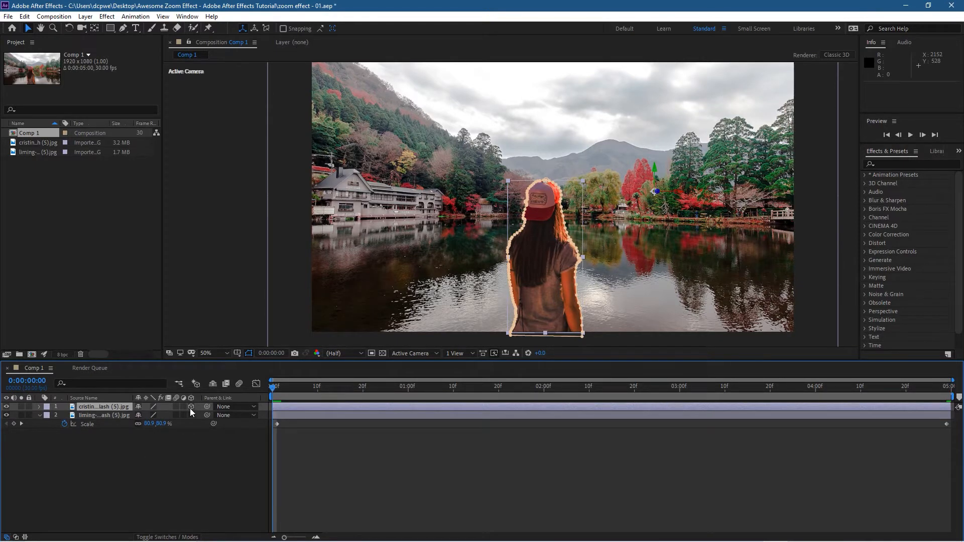
Step: Add a Two-Node Camera layer with the 50mm preset to the composition
{"action": "right_click", "coordinate": [156, 442]}
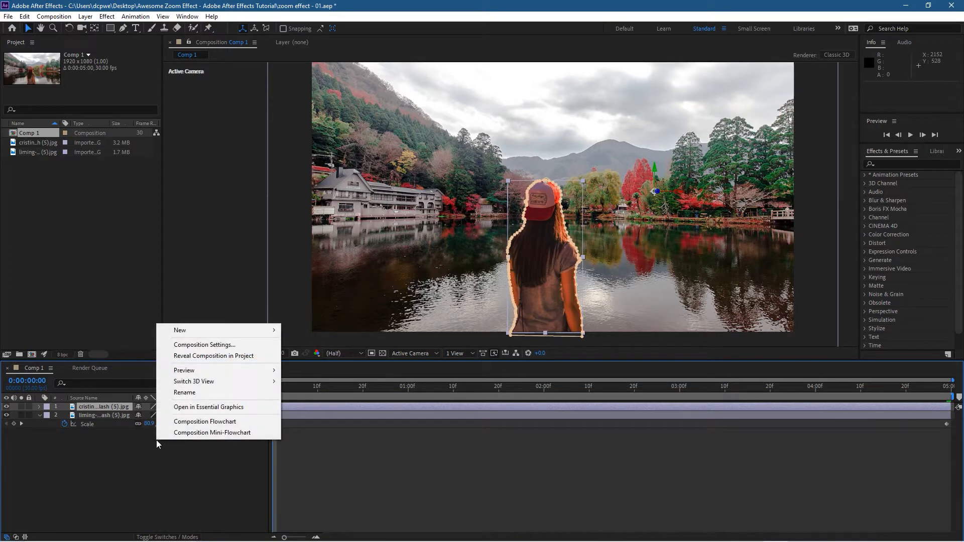
{"action": "right_click", "coordinate": [122, 462]}
{"action": "left_click", "coordinate": [108, 481]}
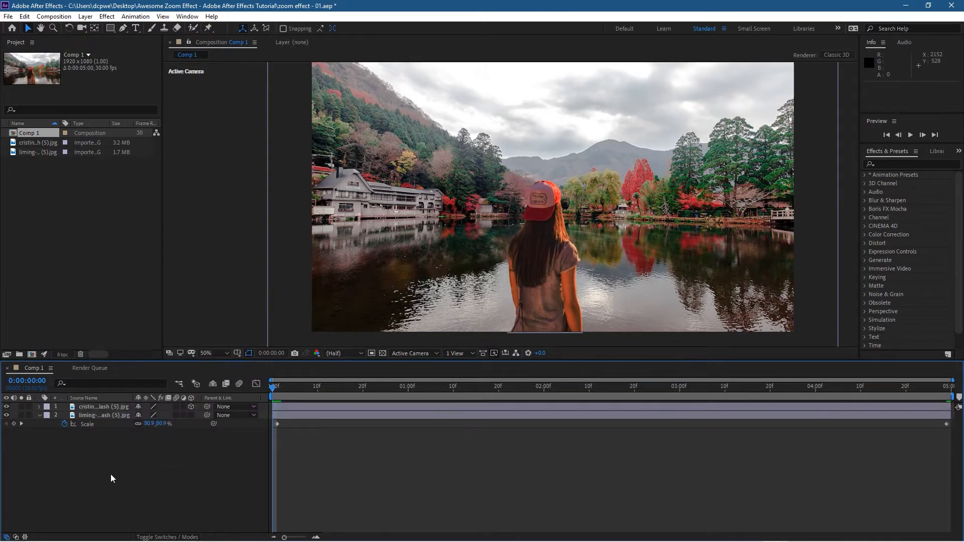
{"action": "right_click", "coordinate": [106, 477]}
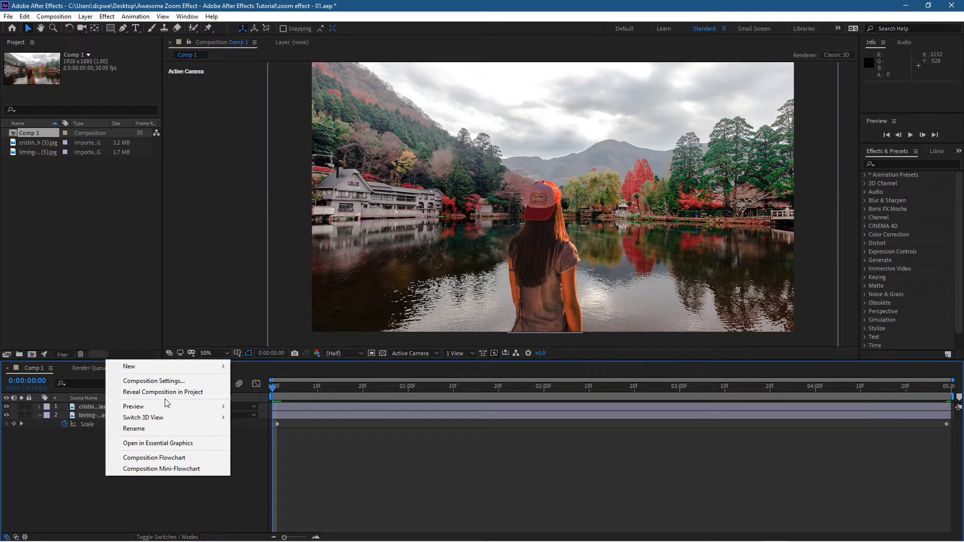
{"action": "mouse_move", "coordinate": [169, 371]}
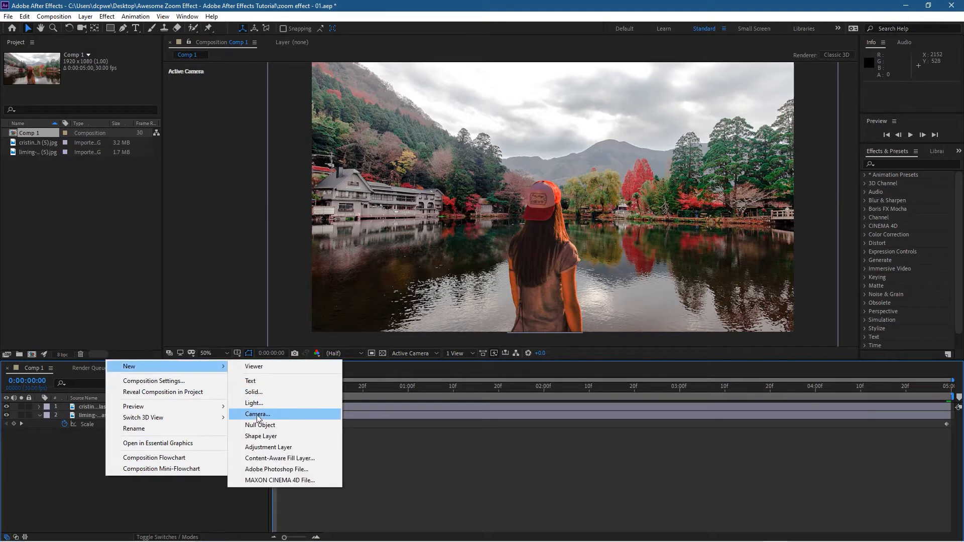
{"action": "left_click", "coordinate": [257, 414]}
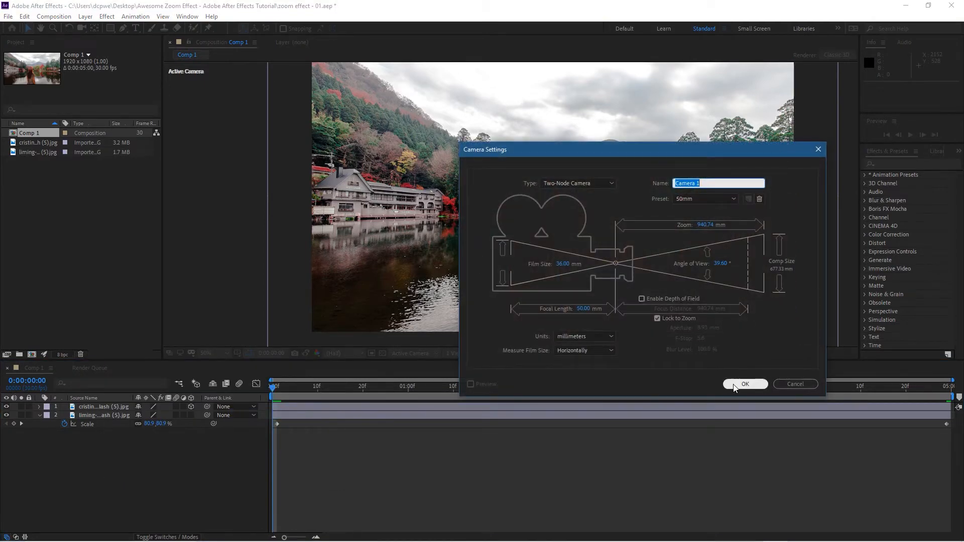
{"action": "left_click", "coordinate": [734, 385]}
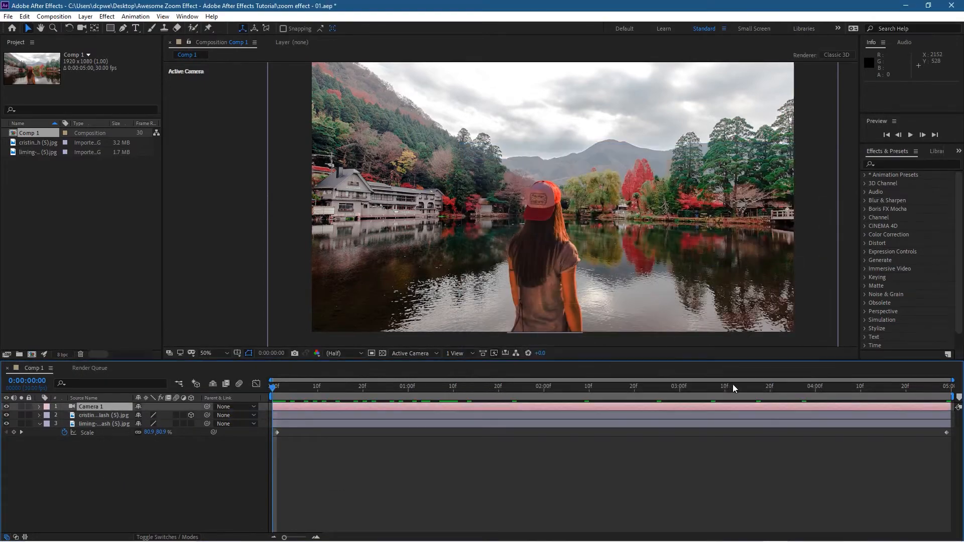
Step: Expand the camera's Transform properties and set a Position keyframe at 0:00:00:00
{"action": "left_click", "coordinate": [40, 406]}
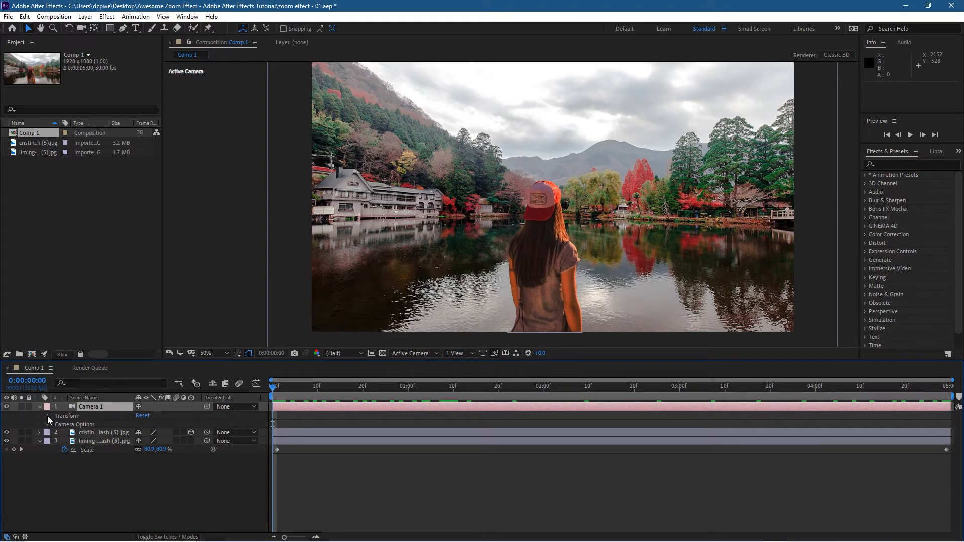
{"action": "left_click", "coordinate": [47, 416]}
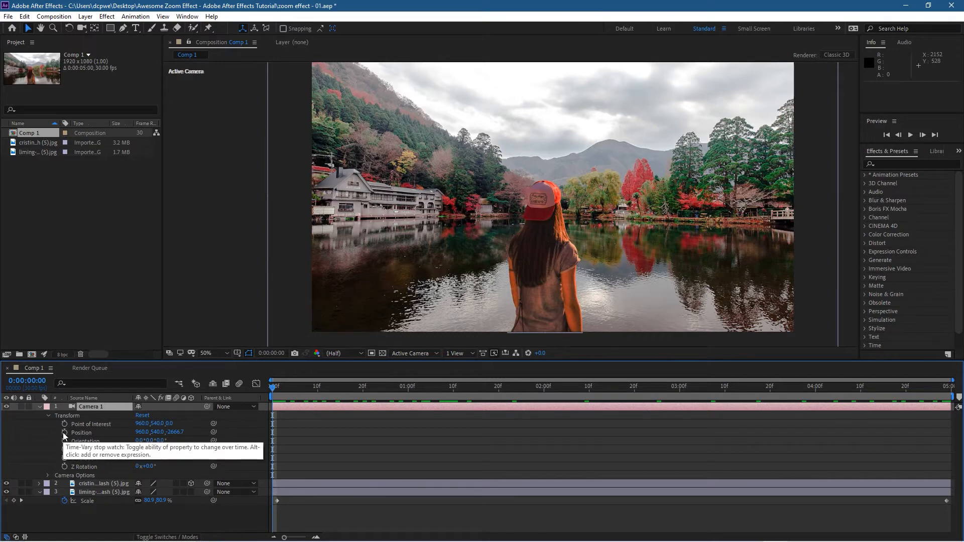
{"action": "left_click", "coordinate": [65, 433]}
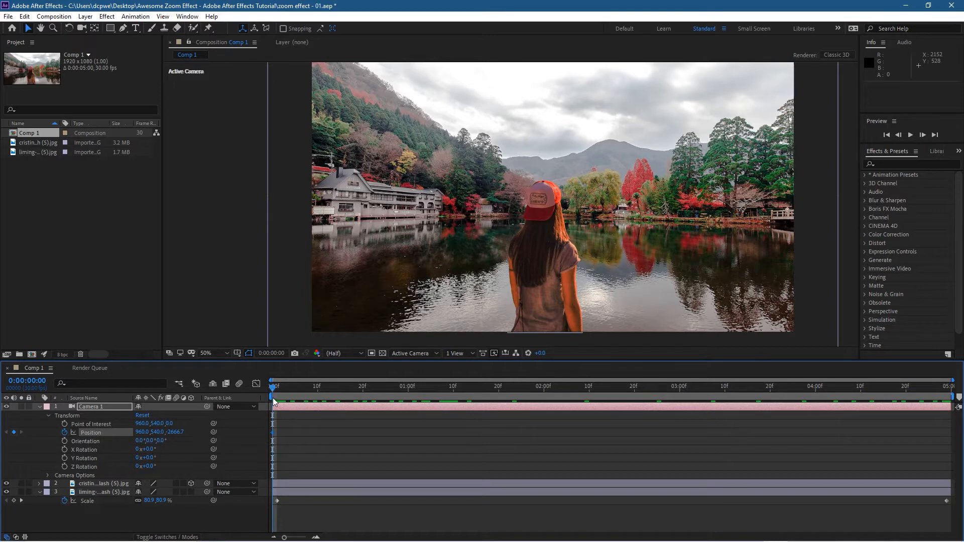
Step: At 0:00:04:29, set the camera's Position to about 1159, 616, -2368.7 and save the project
{"action": "left_click_drag", "start_coordinate": [274, 386], "coordinate": [959, 396]}
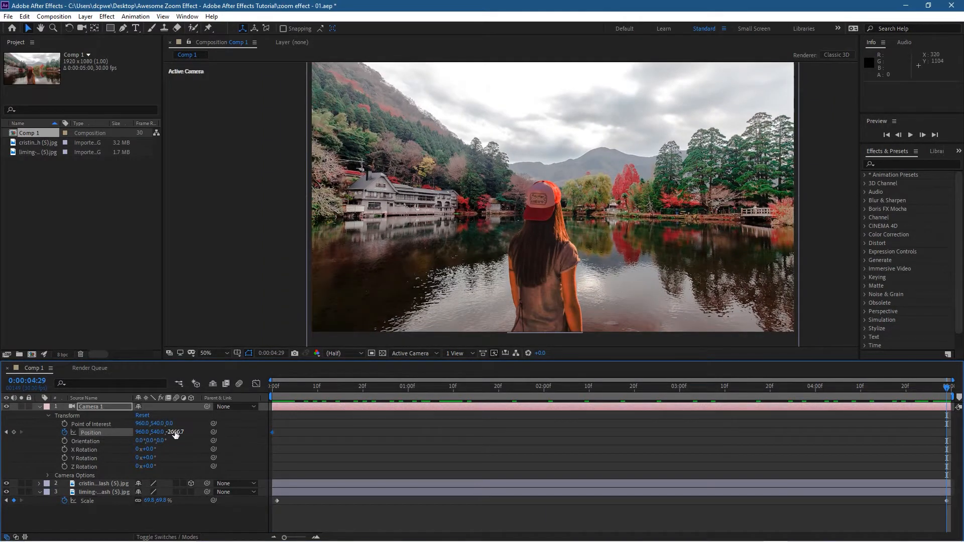
{"action": "left_click_drag", "start_coordinate": [176, 433], "coordinate": [332, 441]}
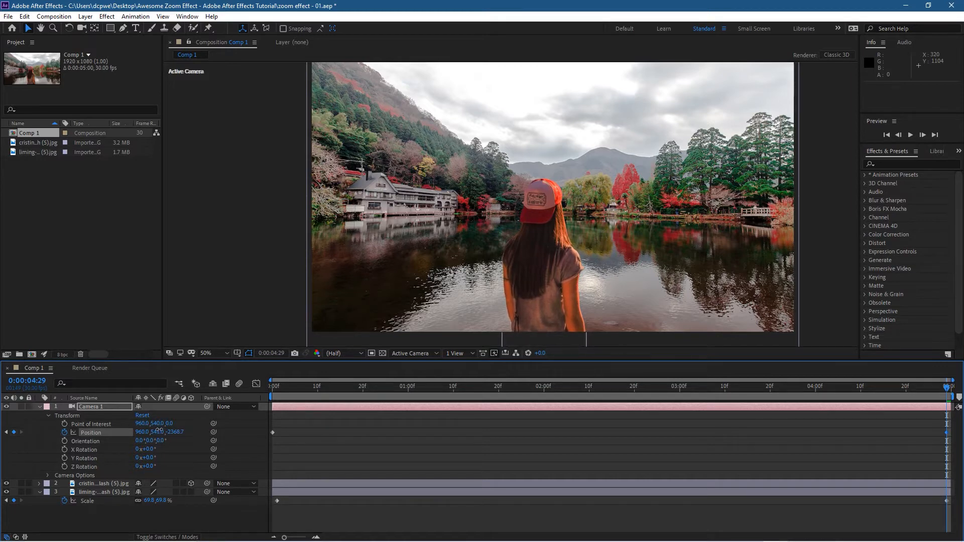
{"action": "left_click_drag", "start_coordinate": [158, 431], "coordinate": [233, 422]}
{"action": "mouse_move", "coordinate": [946, 391]}
{"action": "left_mouse_down"}
{"action": "mouse_move", "coordinate": [263, 427]}
{"action": "mouse_move", "coordinate": [931, 426]}
{"action": "mouse_move", "coordinate": [281, 431]}
{"action": "mouse_move", "coordinate": [755, 444]}
{"action": "mouse_move", "coordinate": [904, 437]}
{"action": "mouse_move", "coordinate": [268, 435]}
{"action": "mouse_move", "coordinate": [916, 437]}
{"action": "mouse_move", "coordinate": [241, 432]}
{"action": "mouse_move", "coordinate": [888, 430]}
{"action": "mouse_move", "coordinate": [219, 401]}
{"action": "mouse_move", "coordinate": [912, 399]}
{"action": "mouse_move", "coordinate": [193, 391]}
{"action": "mouse_move", "coordinate": [947, 391]}
{"action": "left_mouse_up"}
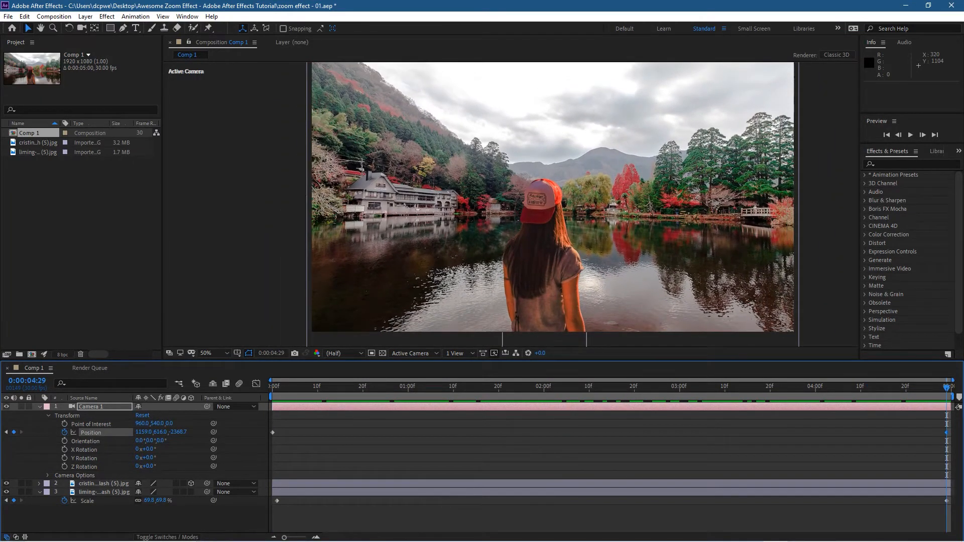
{"action": "key", "text": "ctrl+s"}
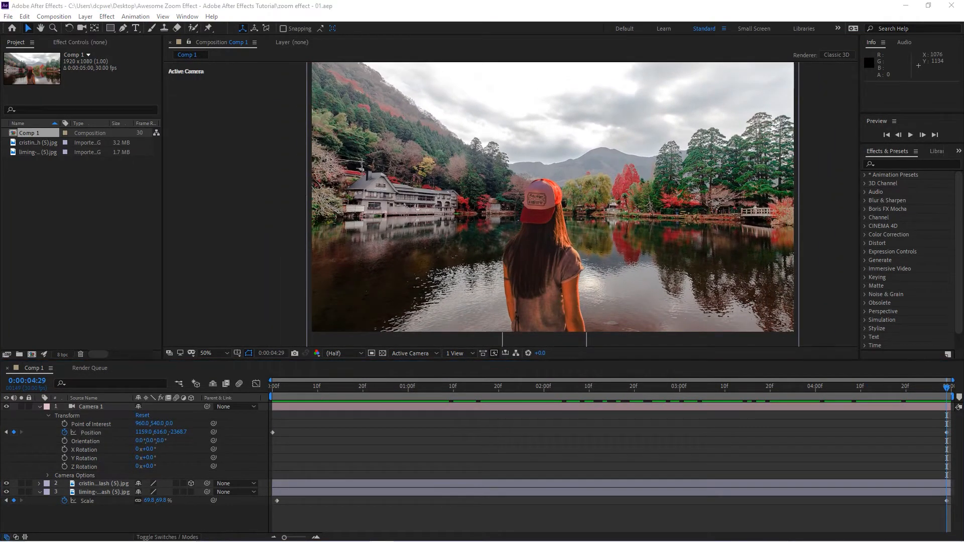
Step: Collapse the camera and lake layers' properties and add an adjustment layer directly above the lake photo layer
{"action": "left_click", "coordinate": [40, 407]}
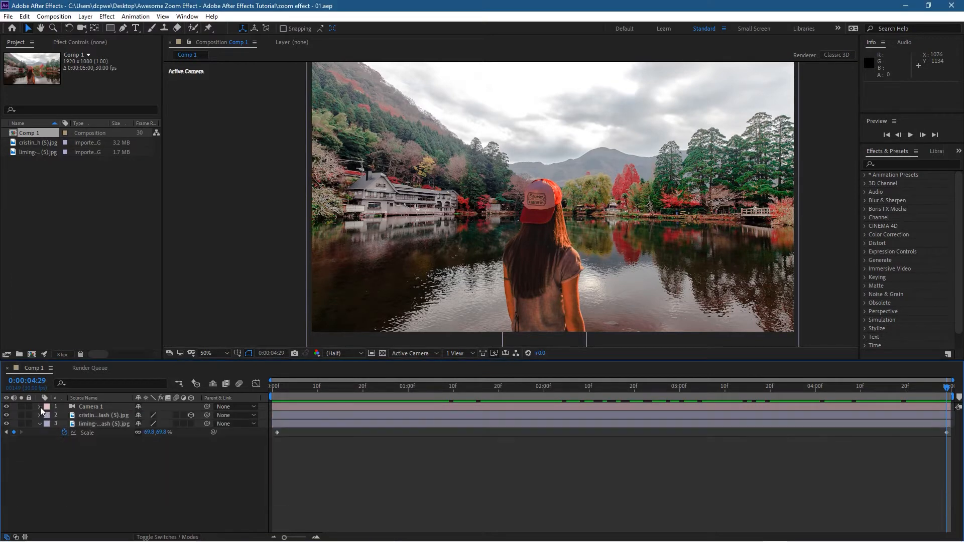
{"action": "left_click", "coordinate": [293, 424]}
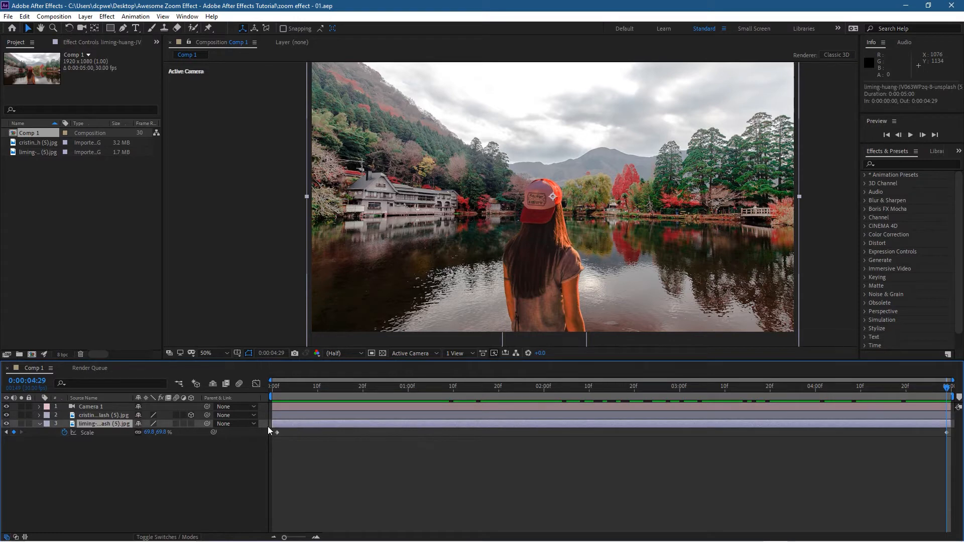
{"action": "left_click", "coordinate": [40, 424]}
{"action": "left_click", "coordinate": [85, 16]}
{"action": "mouse_move", "coordinate": [101, 31]}
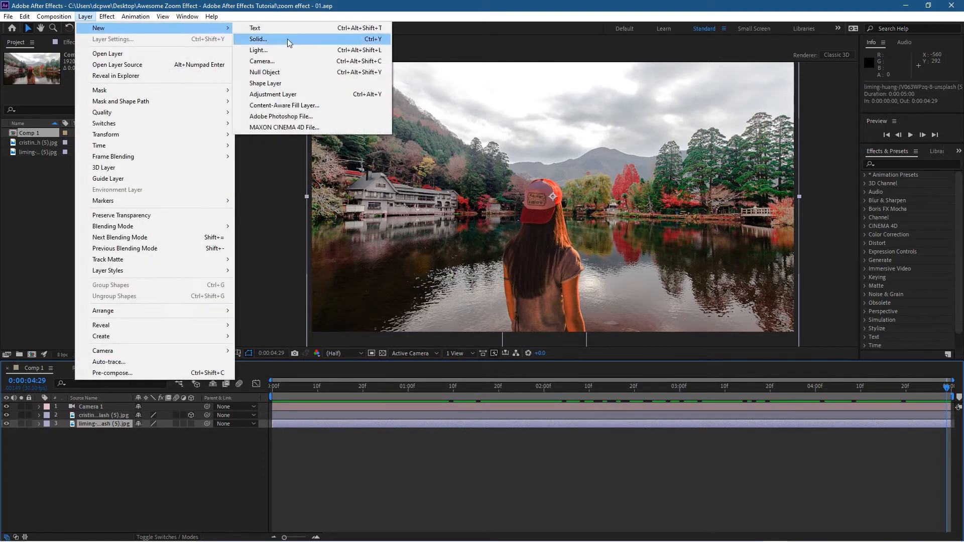
{"action": "left_click", "coordinate": [278, 94]}
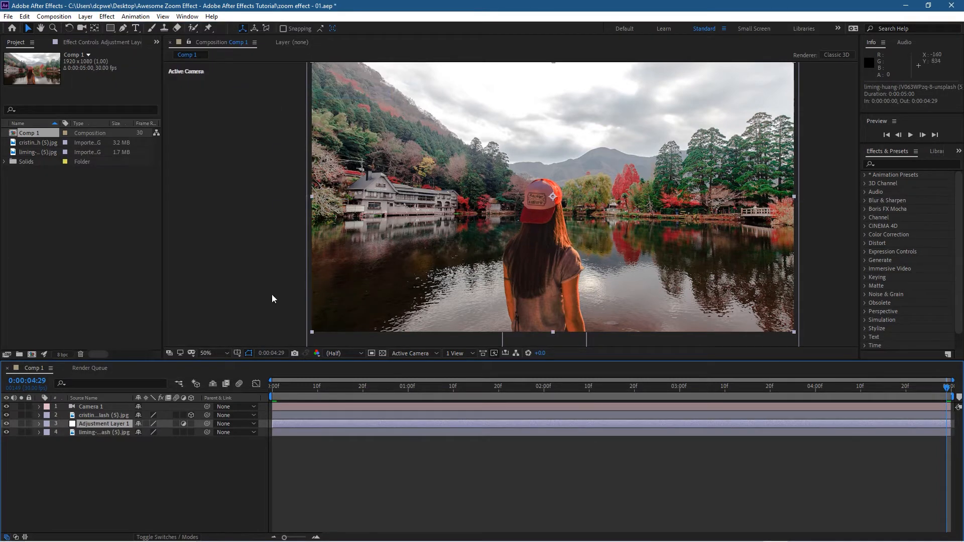
Step: Apply the Lens Flare effect to the adjustment layer between the woman and the lake photo
{"action": "left_click", "coordinate": [91, 417]}
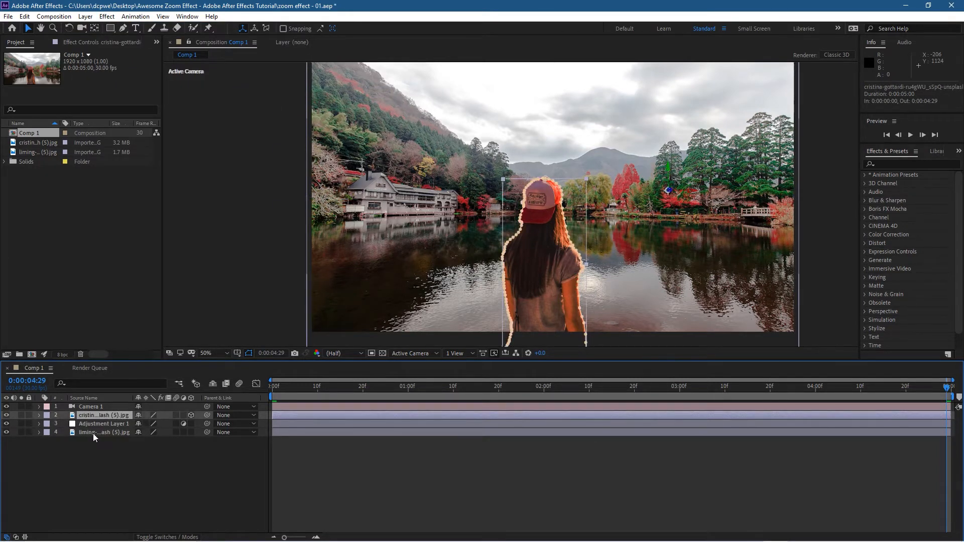
{"action": "left_click", "coordinate": [93, 433]}
{"action": "left_click", "coordinate": [96, 424]}
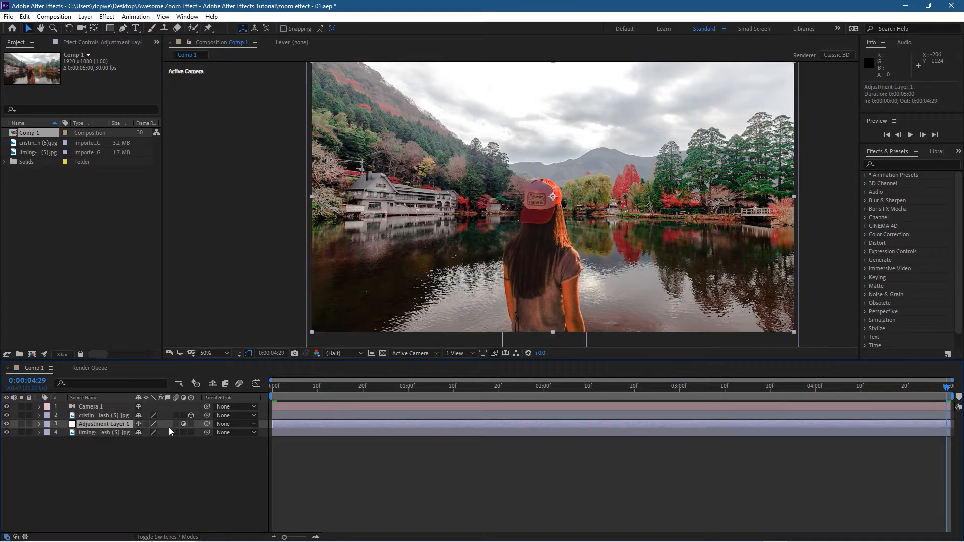
{"action": "right_click", "coordinate": [297, 424]}
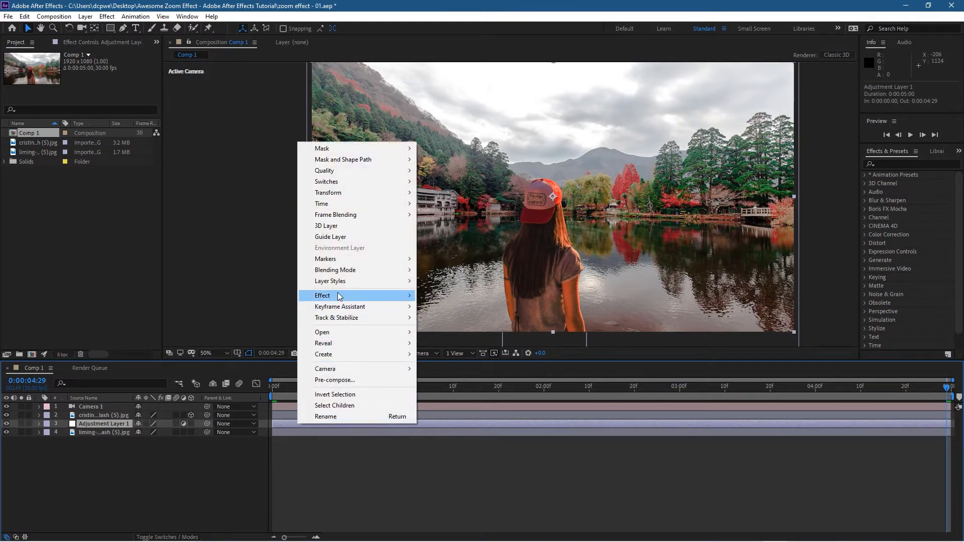
{"action": "mouse_move", "coordinate": [352, 295]}
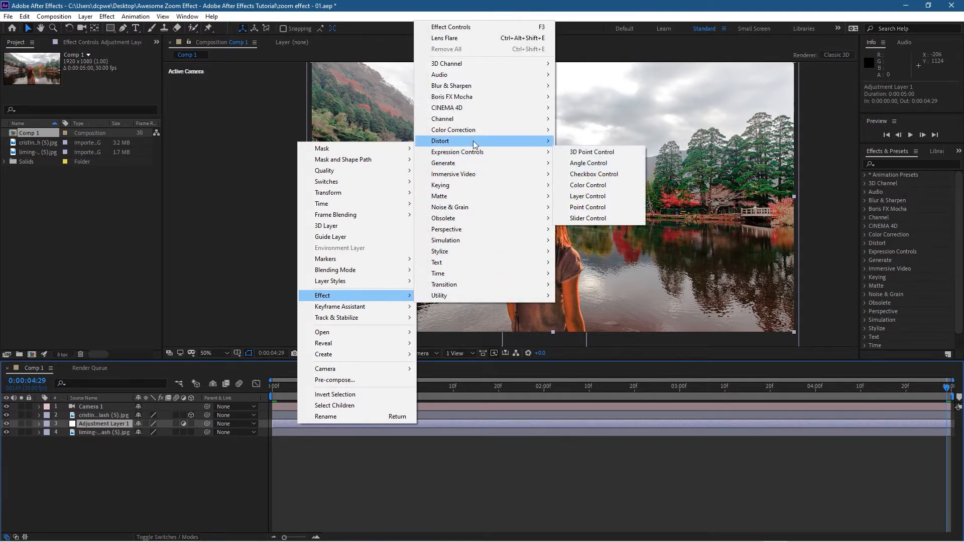
{"action": "mouse_move", "coordinate": [475, 163]}
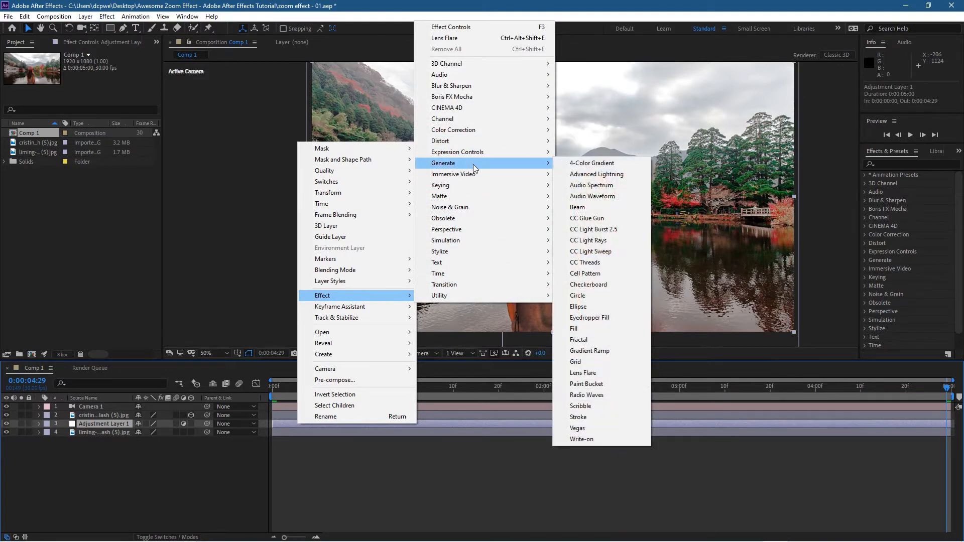
{"action": "left_click", "coordinate": [582, 373]}
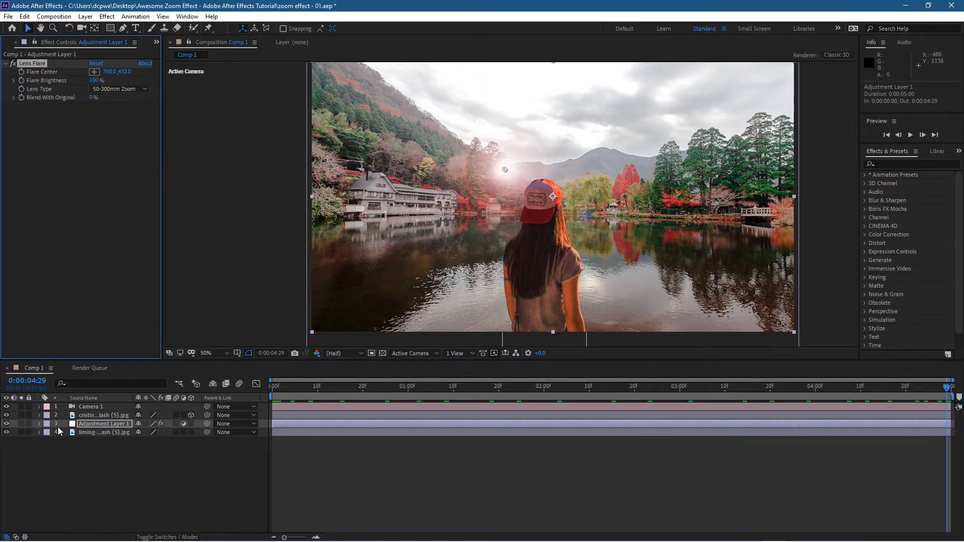
Step: Expand the adjustment layer's Lens Flare properties and set a Flare Center keyframe at 0:00:00:00
{"action": "left_click", "coordinate": [40, 423]}
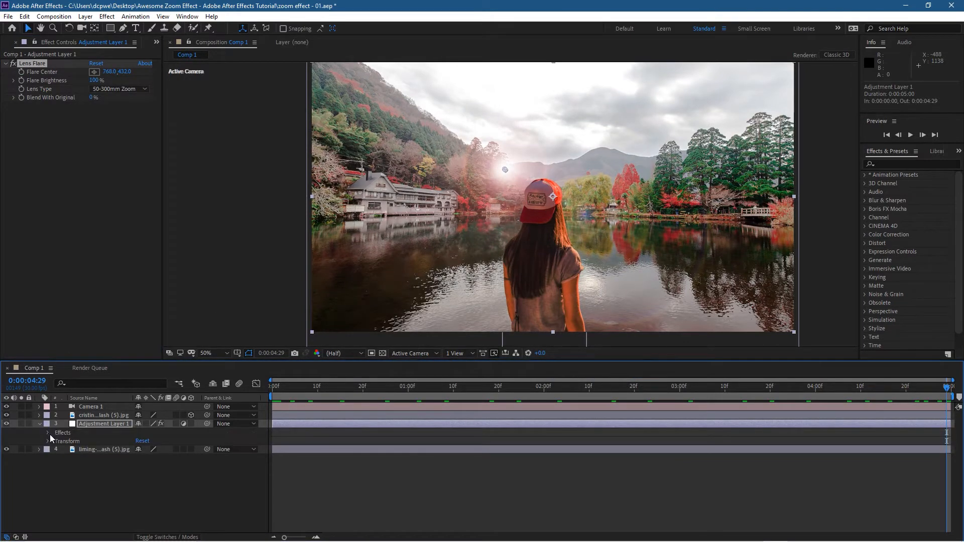
{"action": "left_click", "coordinate": [48, 432]}
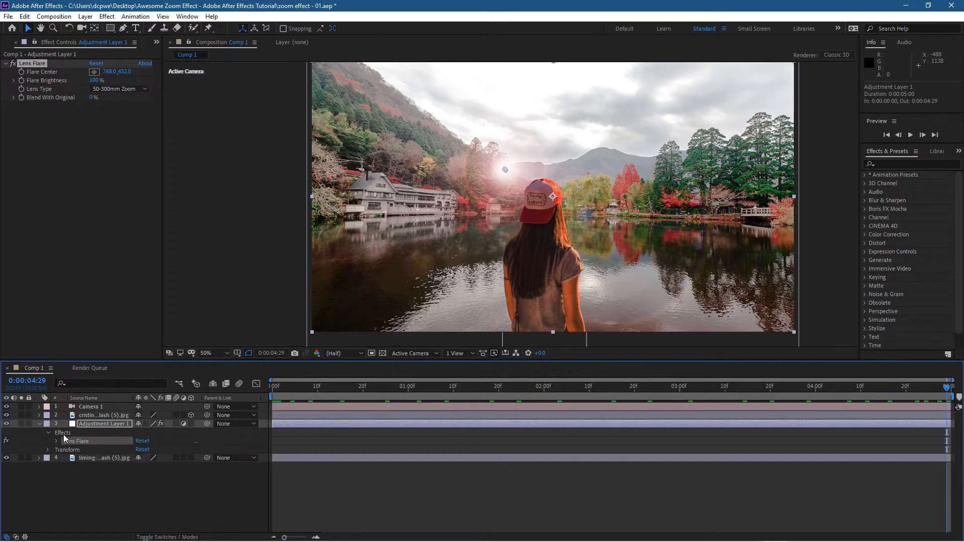
{"action": "left_click", "coordinate": [57, 441]}
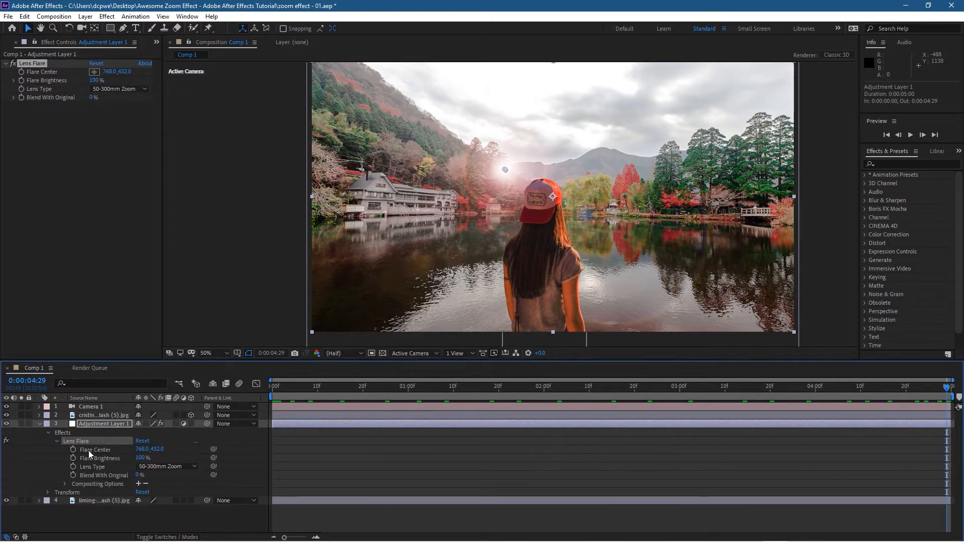
{"action": "left_click_drag", "start_coordinate": [946, 388], "coordinate": [226, 424]}
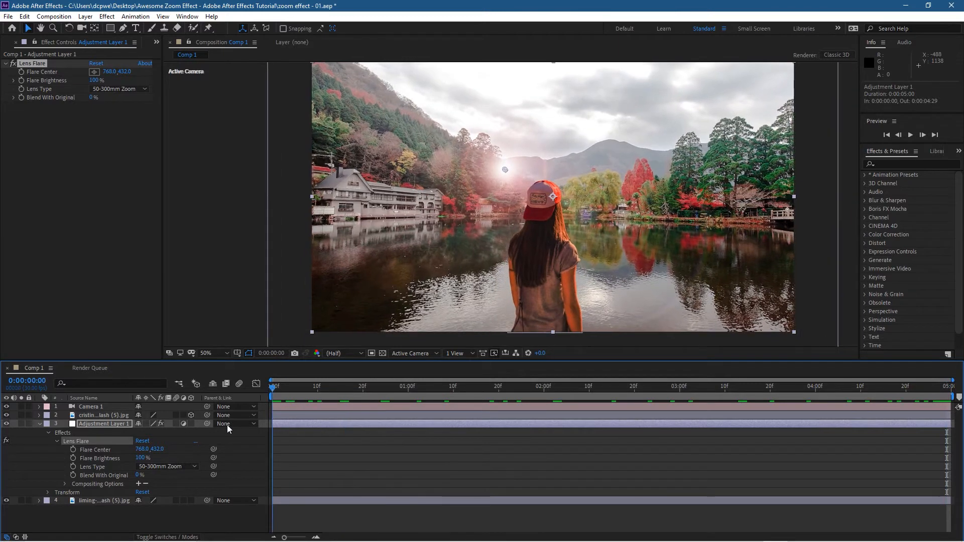
{"action": "left_click", "coordinate": [74, 450]}
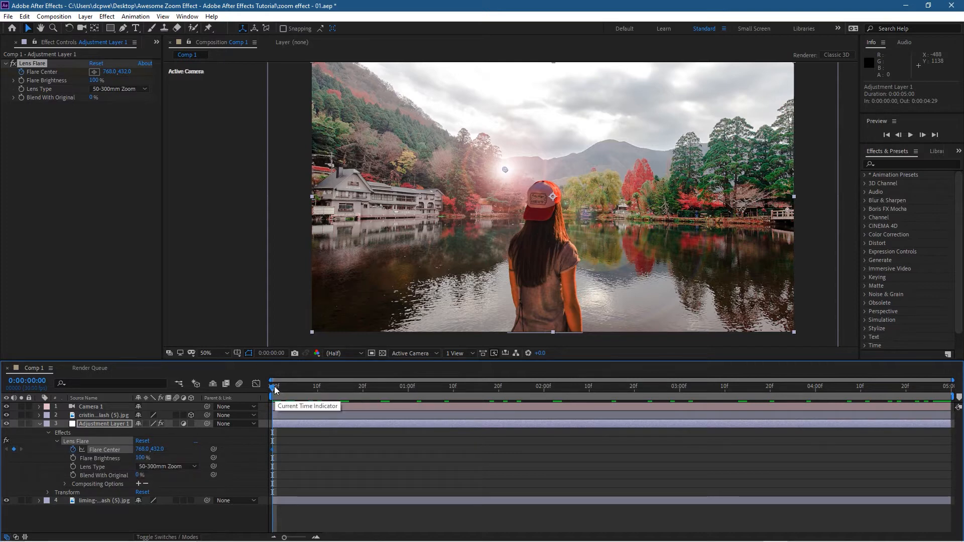
Step: At 0:00:04:29, move the Flare Center onto the lake at 379, 820
{"action": "left_click_drag", "start_coordinate": [275, 390], "coordinate": [947, 387]}
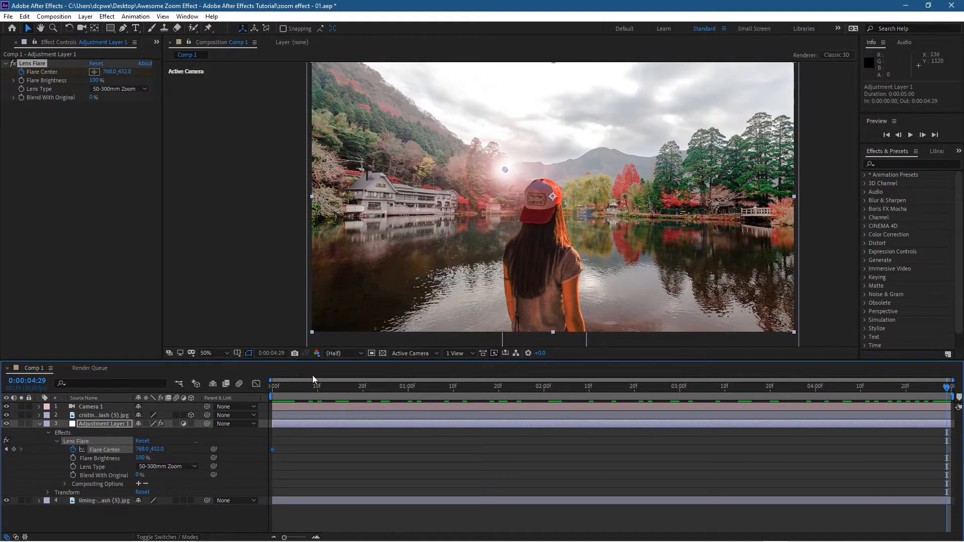
{"action": "left_click_drag", "start_coordinate": [159, 453], "coordinate": [351, 422]}
{"action": "left_click_drag", "start_coordinate": [151, 448], "coordinate": [2, 451]}
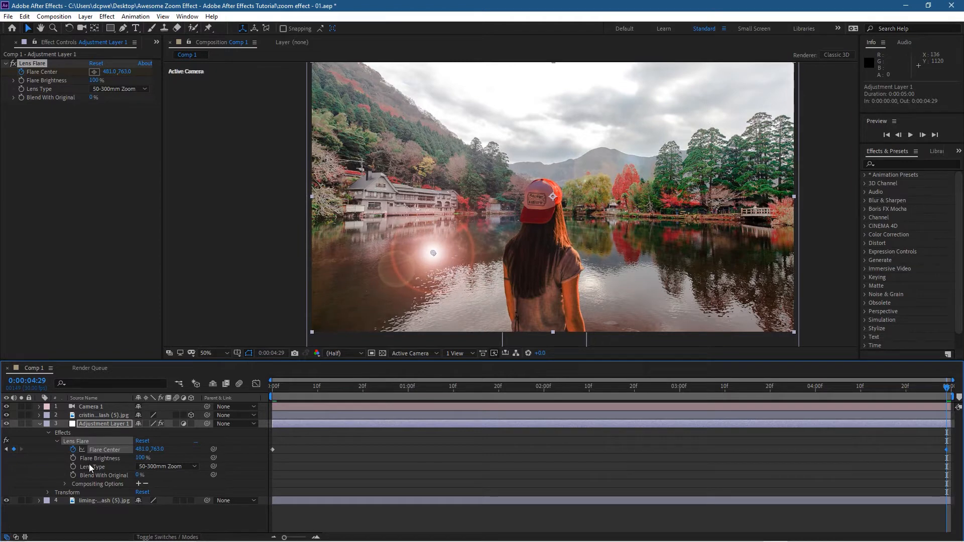
{"action": "left_click_drag", "start_coordinate": [142, 449], "coordinate": [93, 454]}
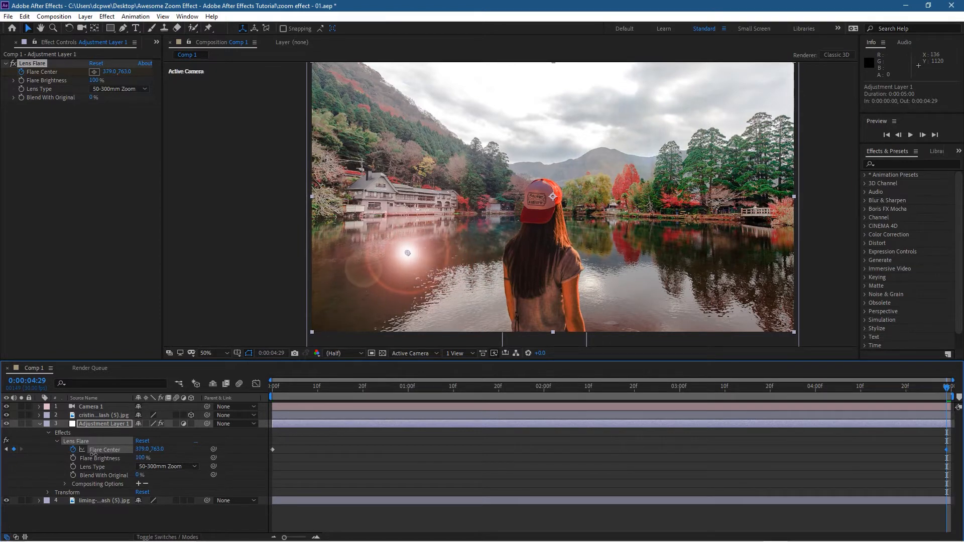
{"action": "left_click_drag", "start_coordinate": [158, 450], "coordinate": [185, 452]}
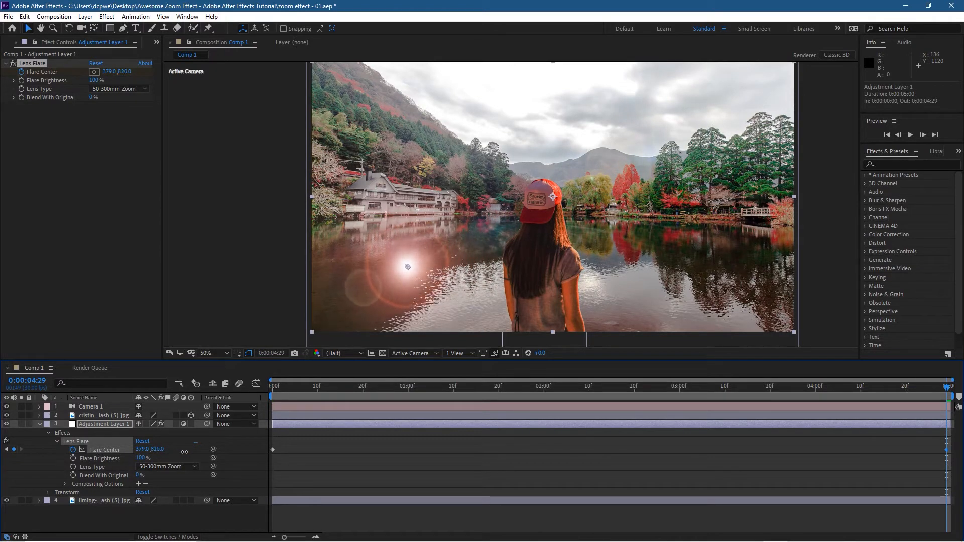
Step: At 0:00:00:00, move the Flare Center into the sky above the mountain at 1193, 273
{"action": "left_click_drag", "start_coordinate": [946, 388], "coordinate": [258, 372]}
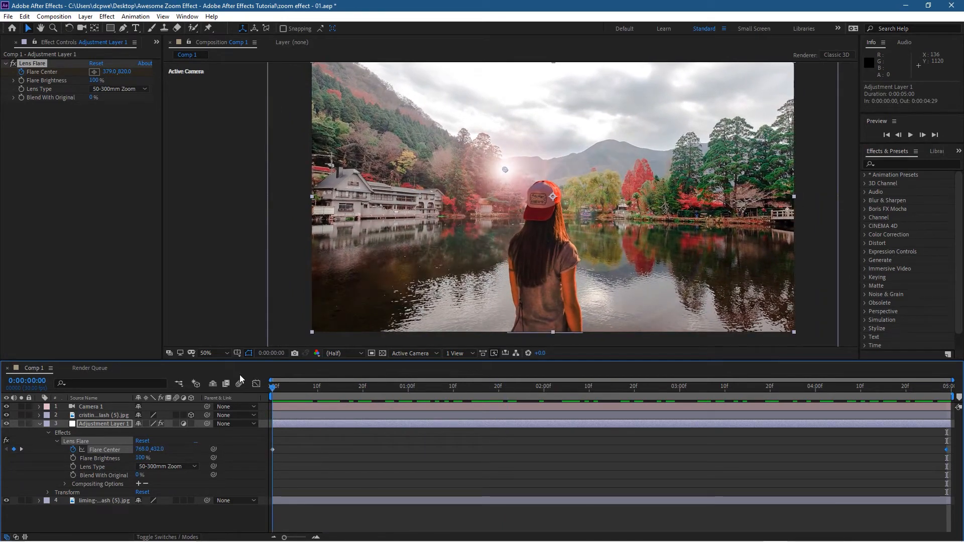
{"action": "left_click_drag", "start_coordinate": [157, 450], "coordinate": [85, 440]}
{"action": "left_click_drag", "start_coordinate": [144, 448], "coordinate": [354, 443]}
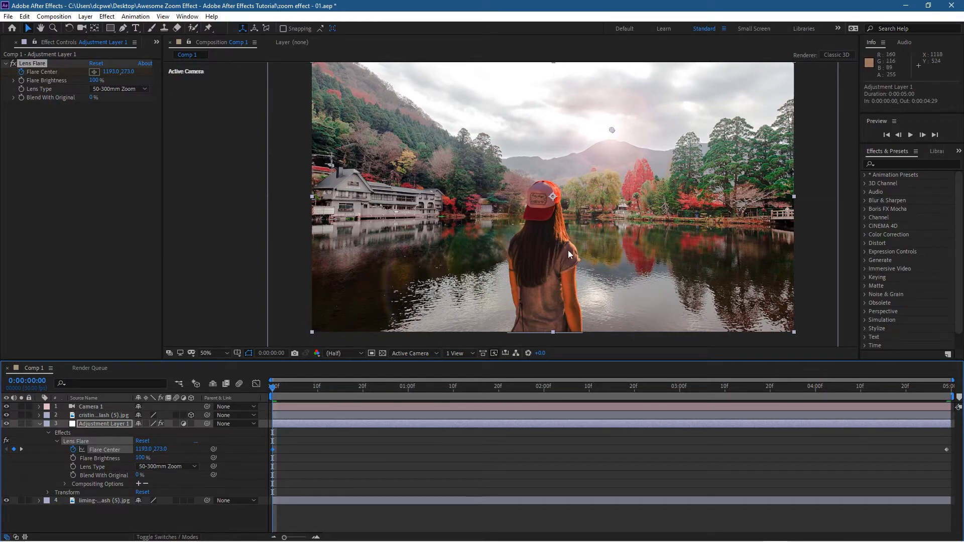
Step: Preview the lens flare's movement across the composition and save the project
{"action": "left_click_drag", "start_coordinate": [273, 385], "coordinate": [602, 386]}
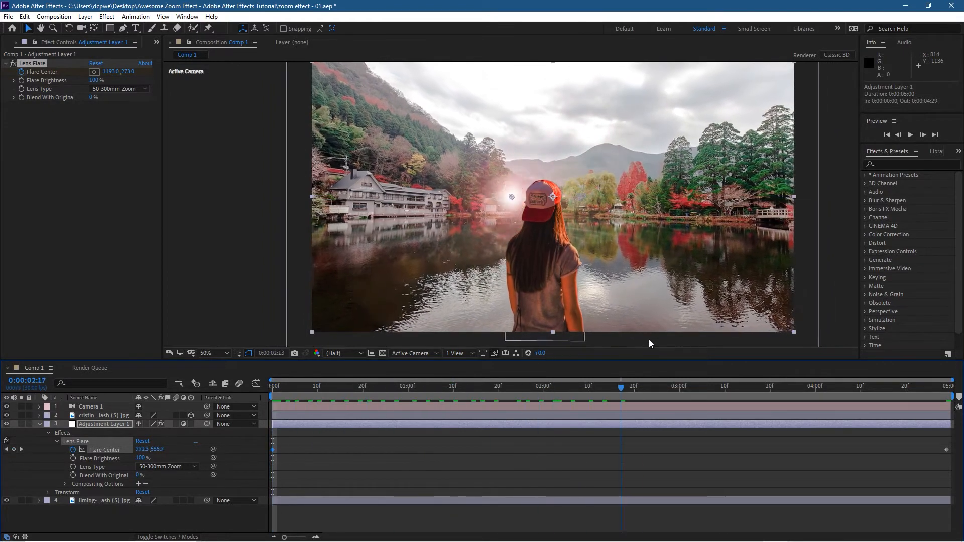
{"action": "key", "text": "space"}
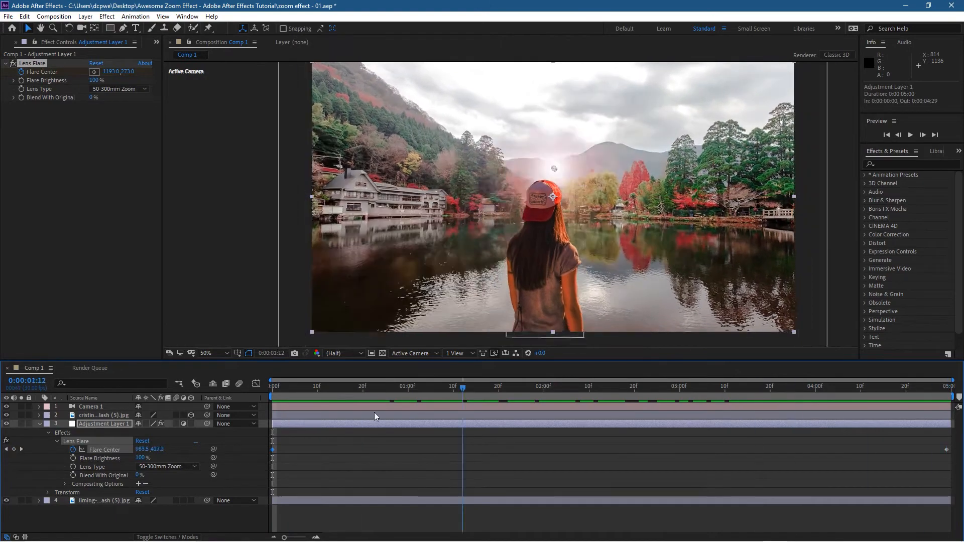
{"action": "key", "text": "space"}
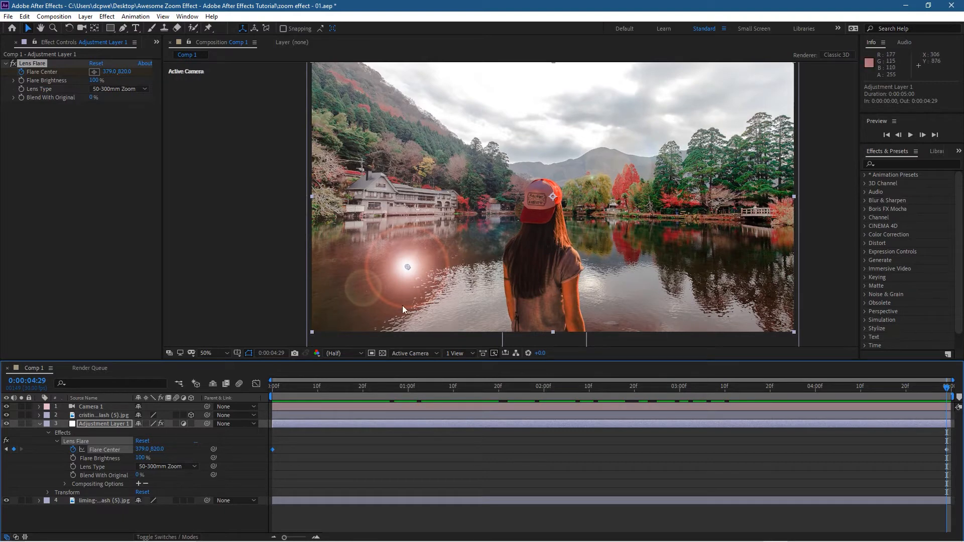
{"action": "left_click", "coordinate": [8, 16]}
{"action": "left_click", "coordinate": [25, 108]}
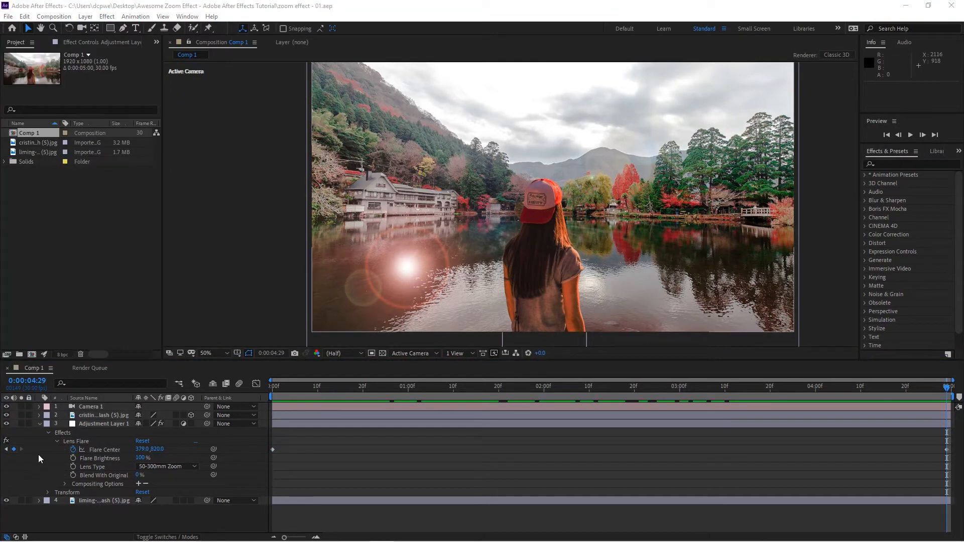
Step: Collapse the adjustment layer and add a spot light with 210% intensity directly above the woman layer
{"action": "left_click", "coordinate": [40, 424]}
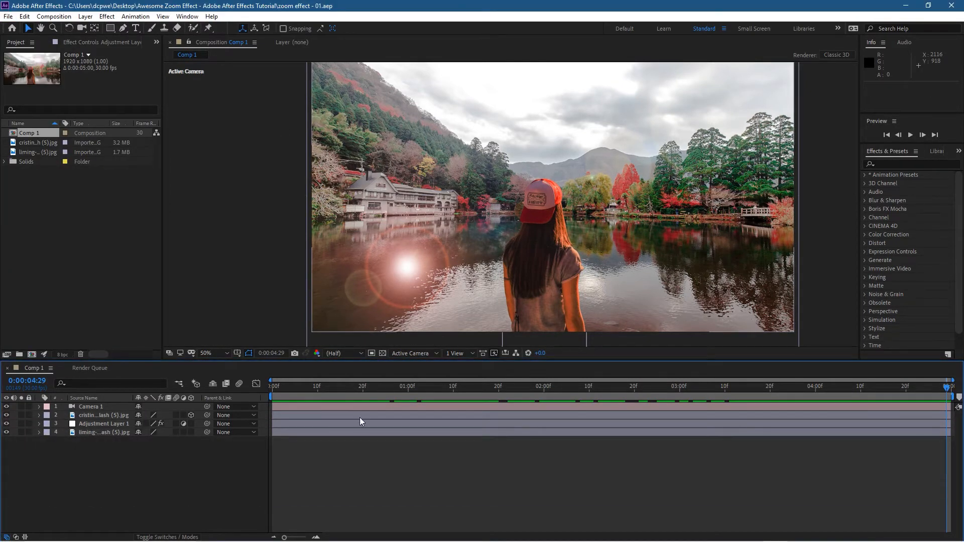
{"action": "left_click", "coordinate": [308, 414]}
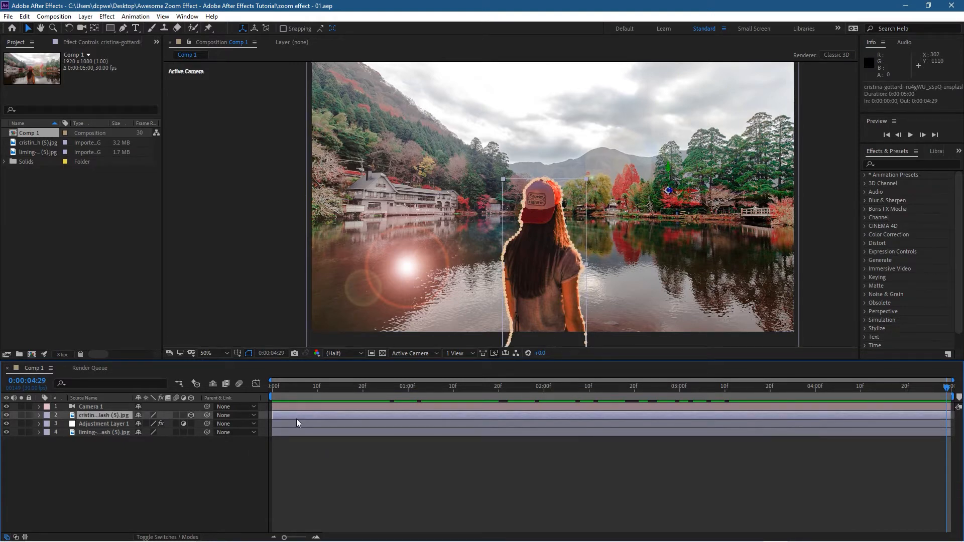
{"action": "left_click", "coordinate": [86, 16]}
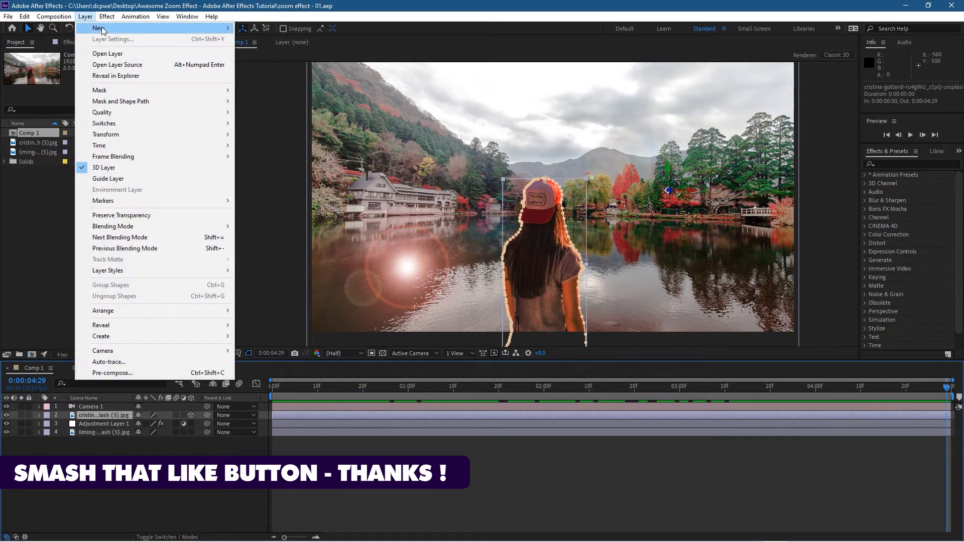
{"action": "mouse_move", "coordinate": [103, 29]}
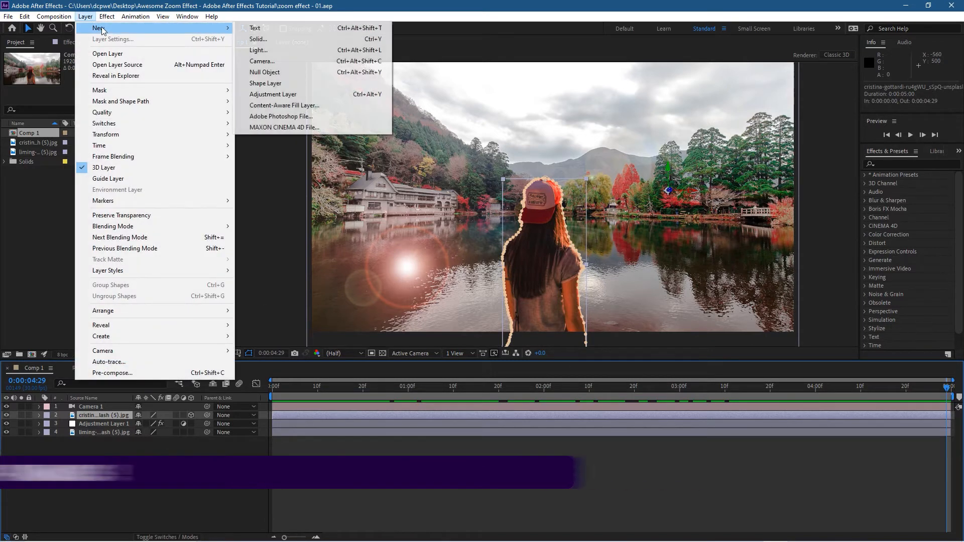
{"action": "left_click", "coordinate": [258, 51]}
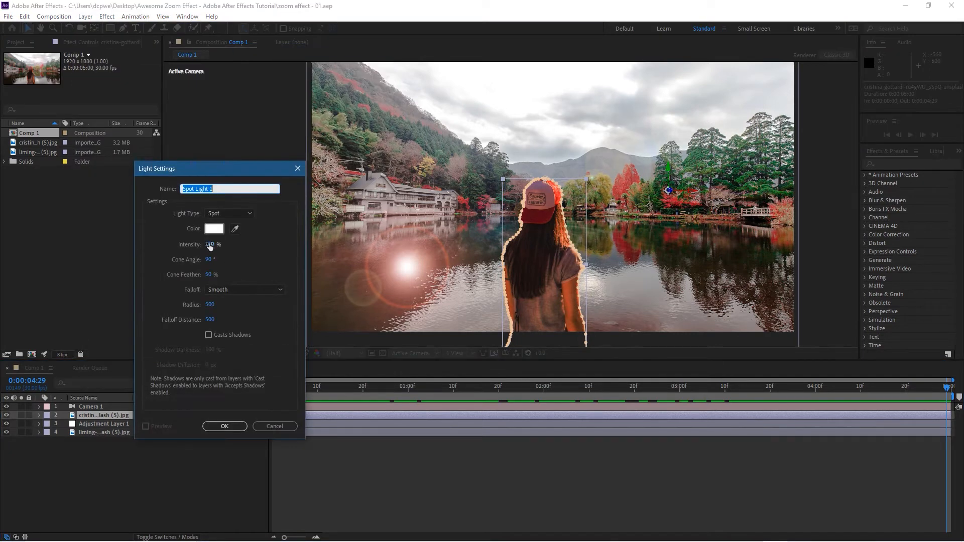
{"action": "left_click_drag", "start_coordinate": [208, 245], "coordinate": [228, 245]}
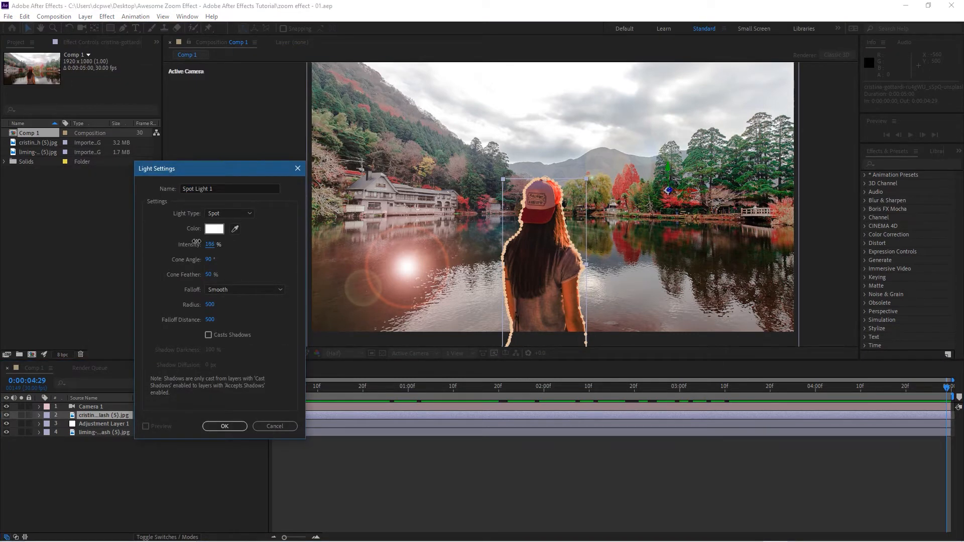
{"action": "left_click_drag", "start_coordinate": [195, 239], "coordinate": [218, 240]}
{"action": "left_click", "coordinate": [210, 243]}
{"action": "type", "text": "210"}
{"action": "key", "text": "Return"}
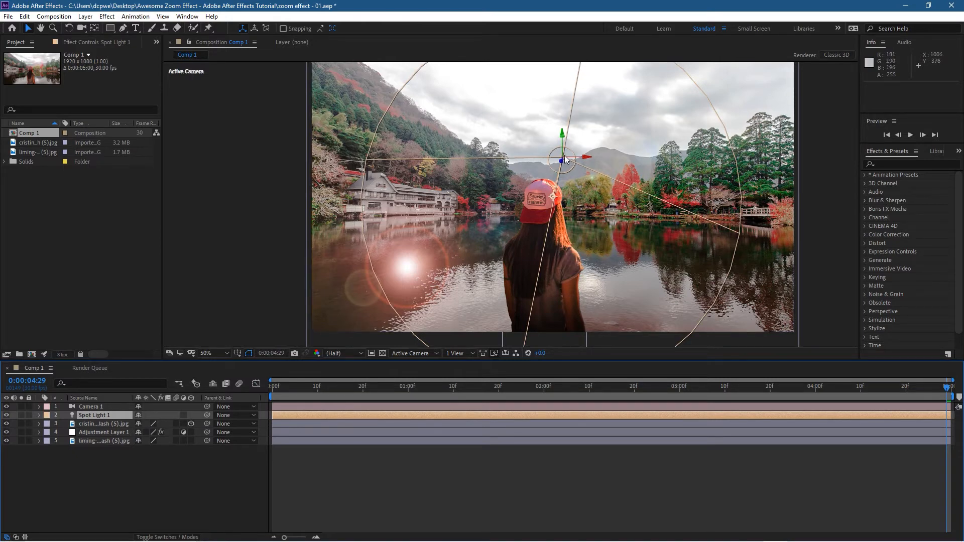
Step: Aim the spot light at the woman's cap and move the light to about 1158.9, 373.4, -656.9
{"action": "mouse_move", "coordinate": [553, 197]}
{"action": "left_mouse_down"}
{"action": "mouse_move", "coordinate": [532, 235]}
{"action": "mouse_move", "coordinate": [542, 204]}
{"action": "left_mouse_up"}
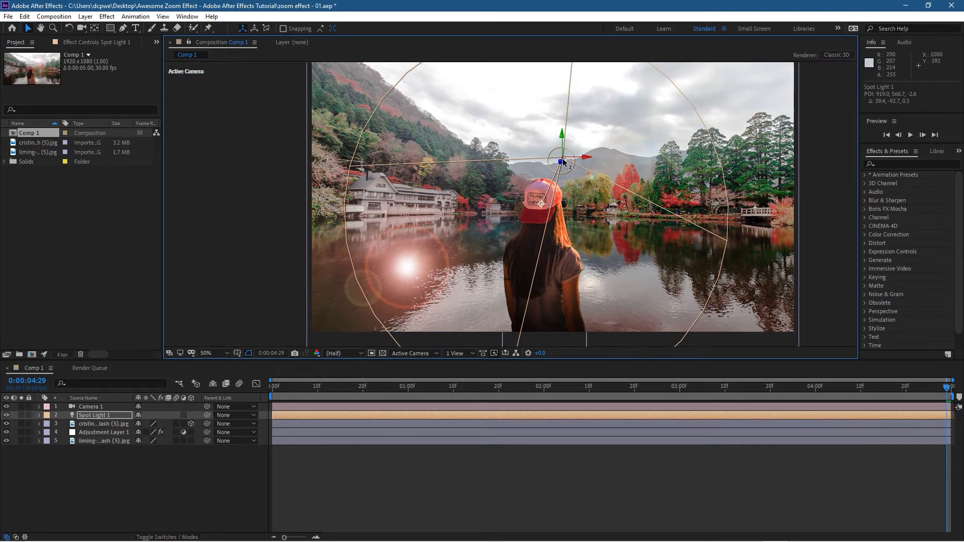
{"action": "left_click_drag", "start_coordinate": [561, 142], "coordinate": [564, 180]}
{"action": "key", "text": "ctrl+z"}
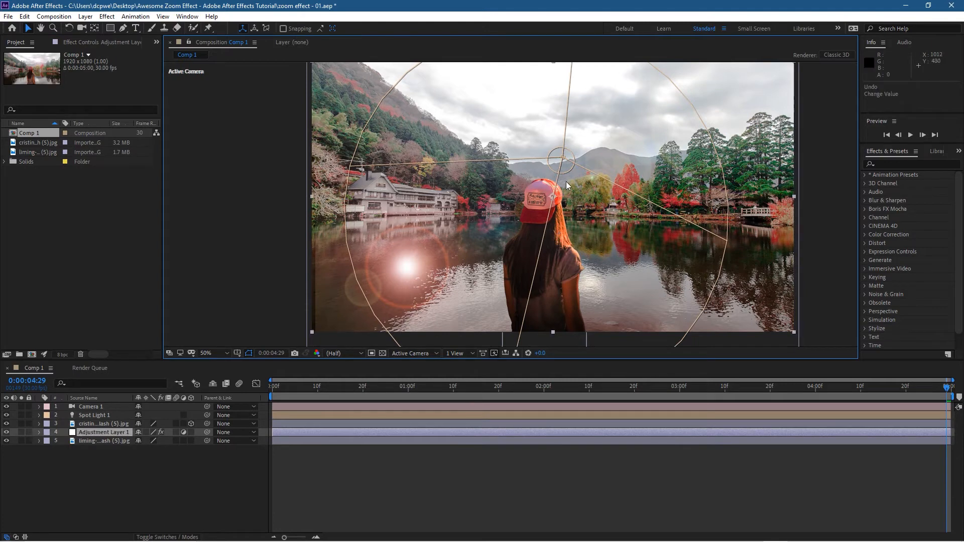
{"action": "left_click", "coordinate": [562, 151]}
{"action": "left_click_drag", "start_coordinate": [563, 137], "coordinate": [563, 153]}
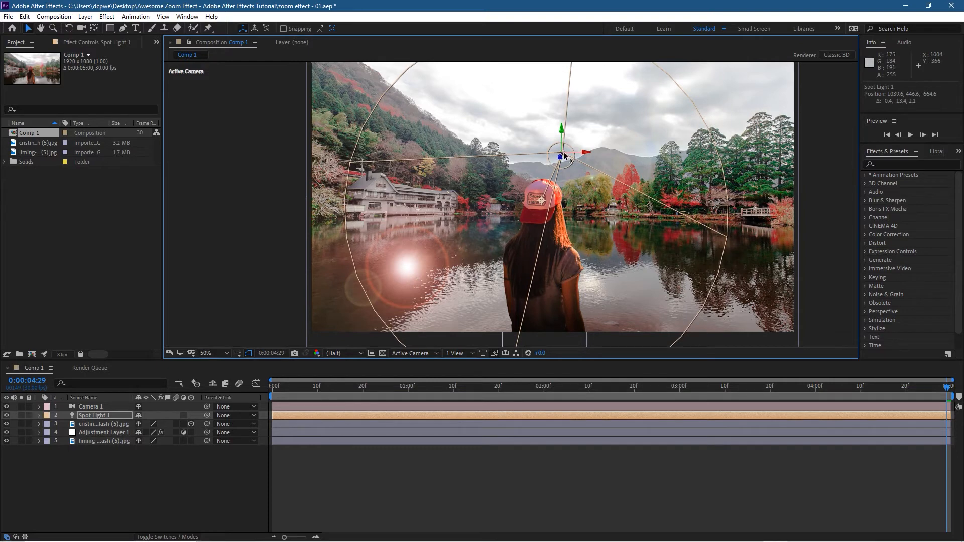
{"action": "left_click_drag", "start_coordinate": [564, 155], "coordinate": [612, 127]}
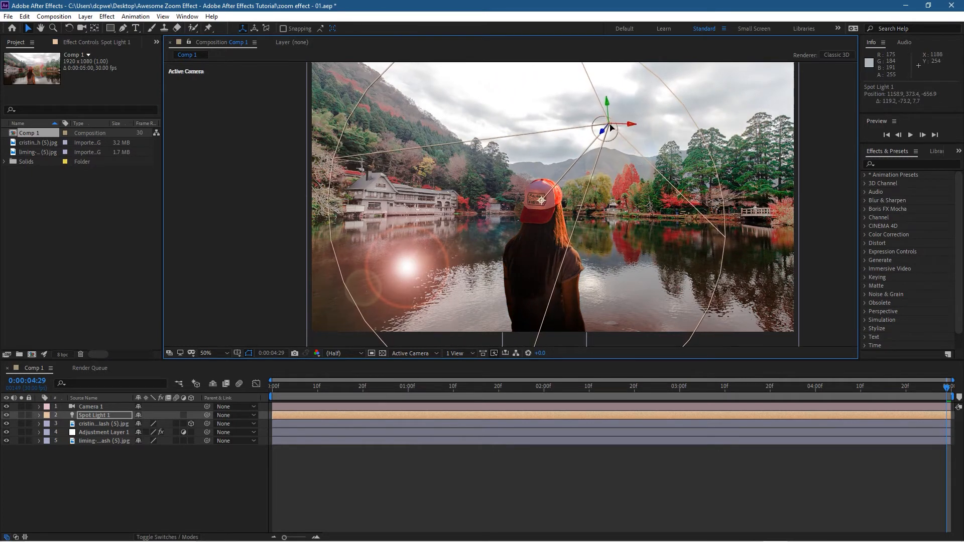
Step: At 0:00:00:00, move the spot light to about 1146.8, 311.6, -656.9 and set a keyframe on its Position
{"action": "left_click_drag", "start_coordinate": [949, 390], "coordinate": [247, 428]}
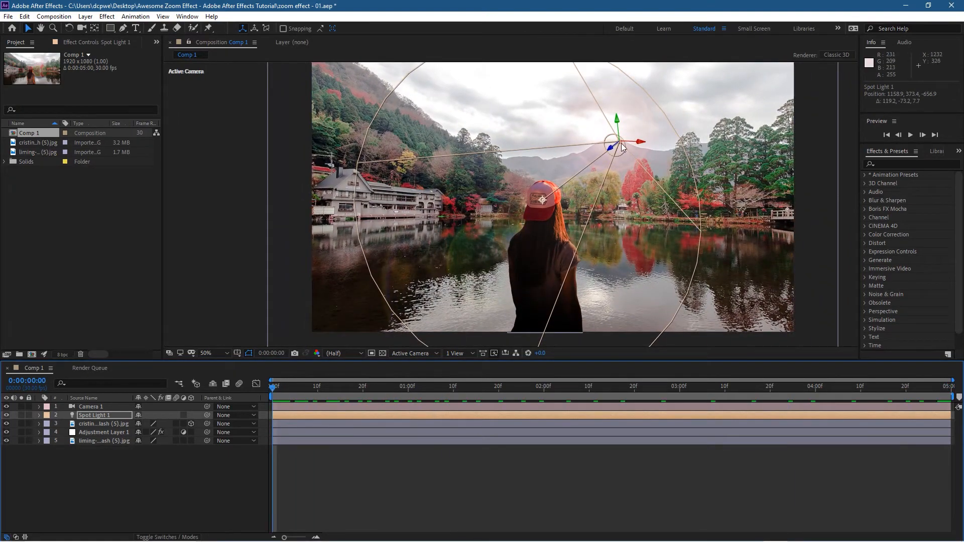
{"action": "left_click_drag", "start_coordinate": [622, 146], "coordinate": [618, 126]}
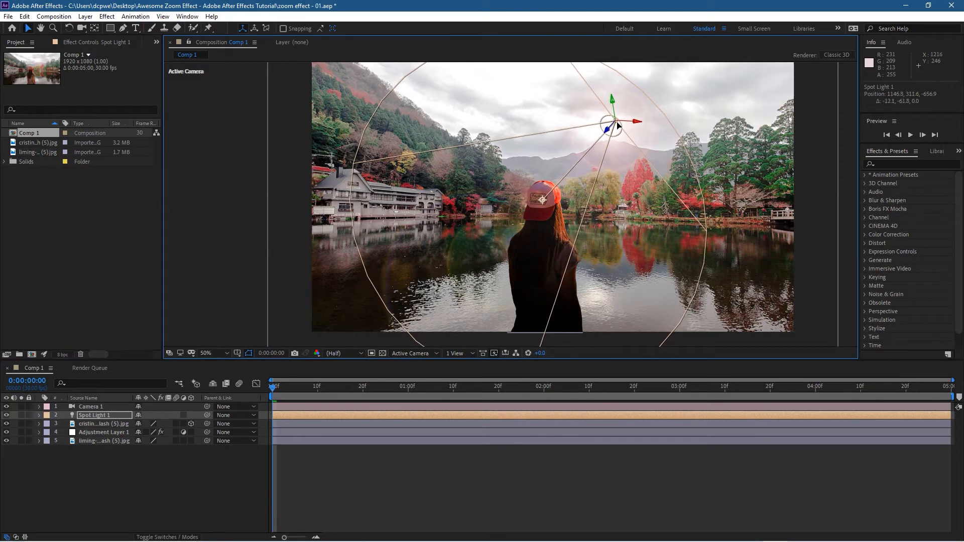
{"action": "left_click", "coordinate": [38, 415]}
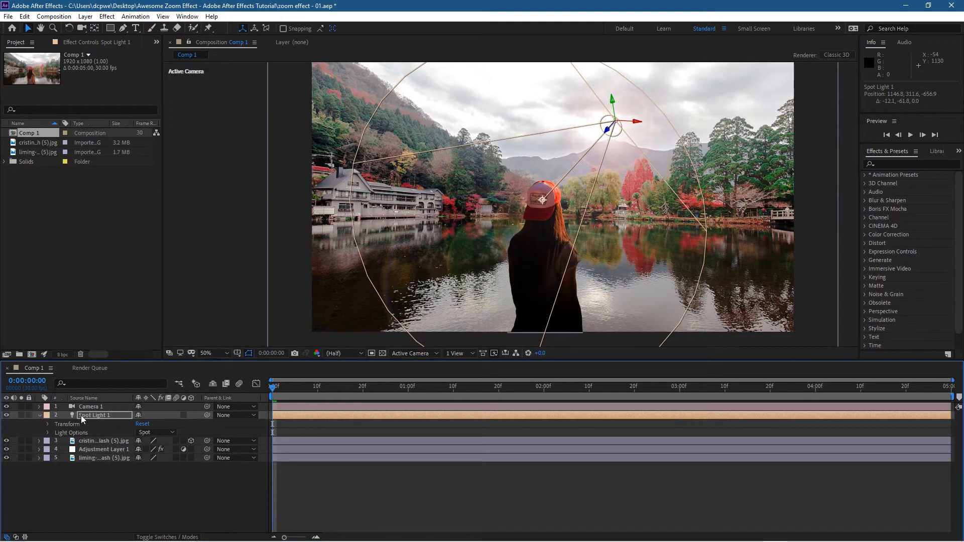
{"action": "left_click", "coordinate": [45, 425]}
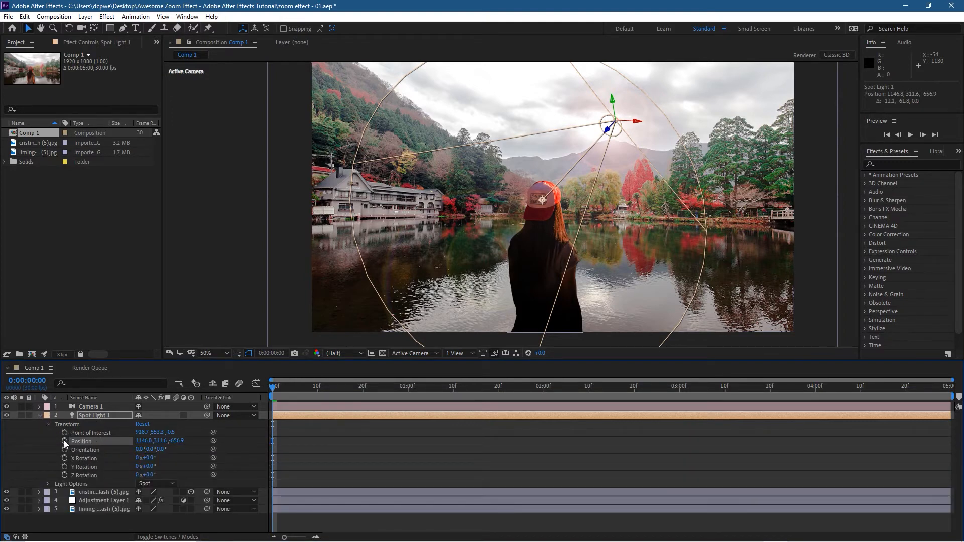
{"action": "left_click", "coordinate": [64, 441]}
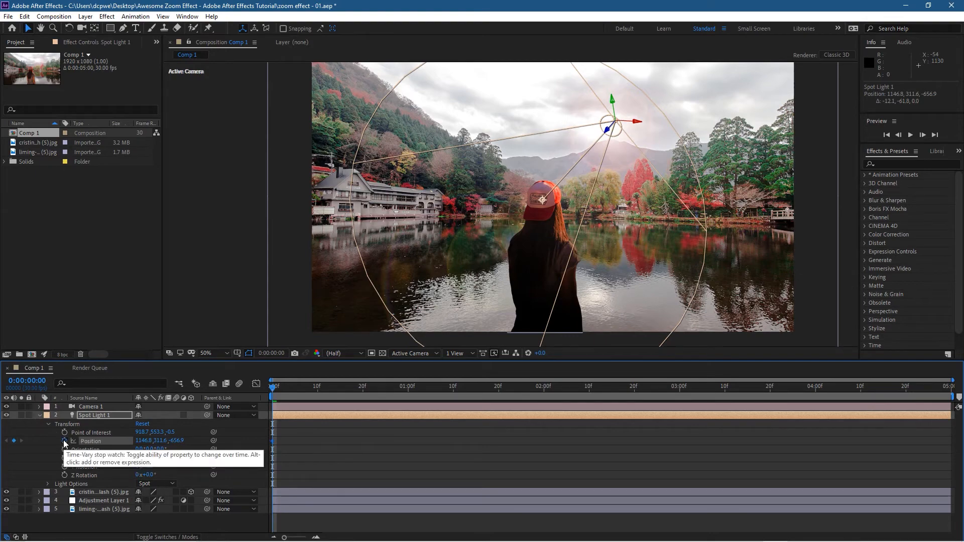
Step: At 0:00:04:29, move the spot light onto the flare at about 626.3, 761.7, -686.2 and preview the animation
{"action": "left_click_drag", "start_coordinate": [274, 390], "coordinate": [950, 391]}
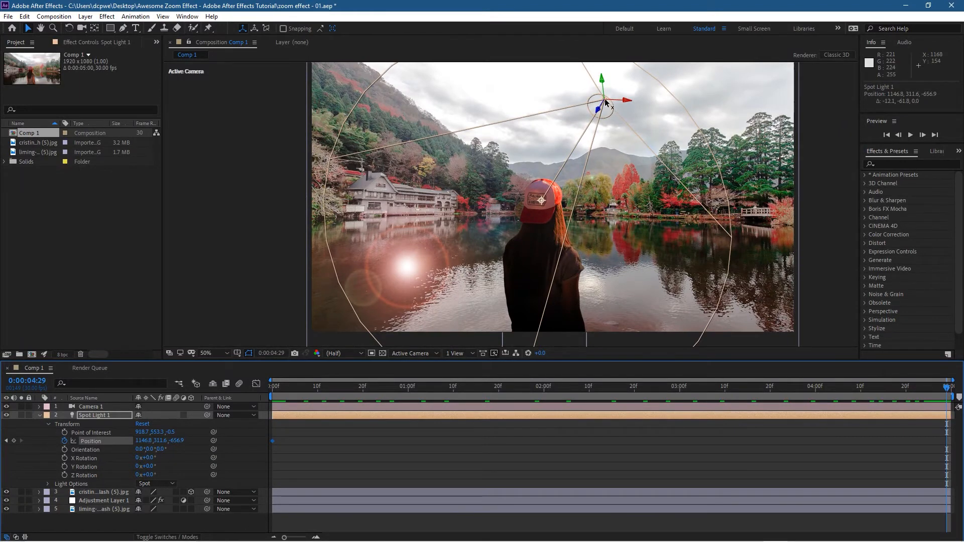
{"action": "left_click_drag", "start_coordinate": [605, 105], "coordinate": [402, 279]}
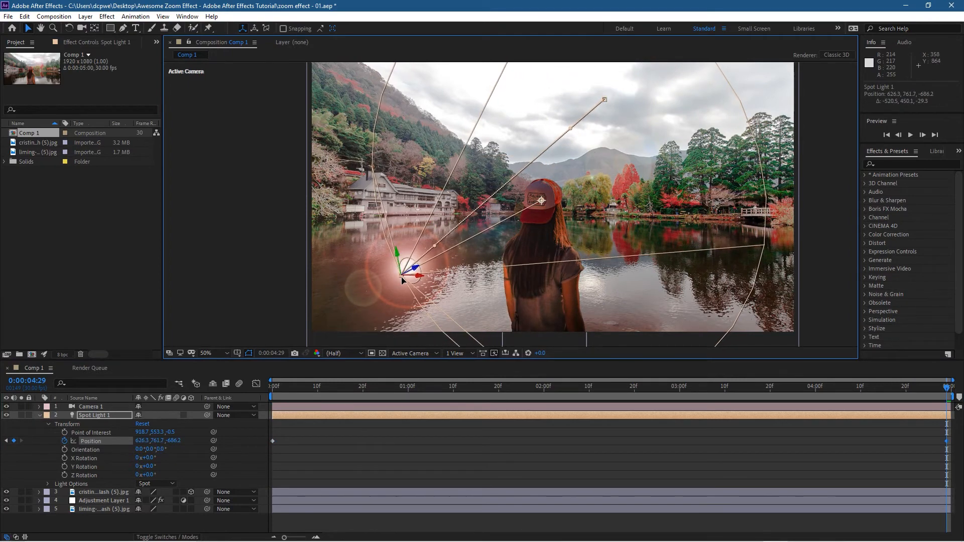
{"action": "key", "text": "space"}
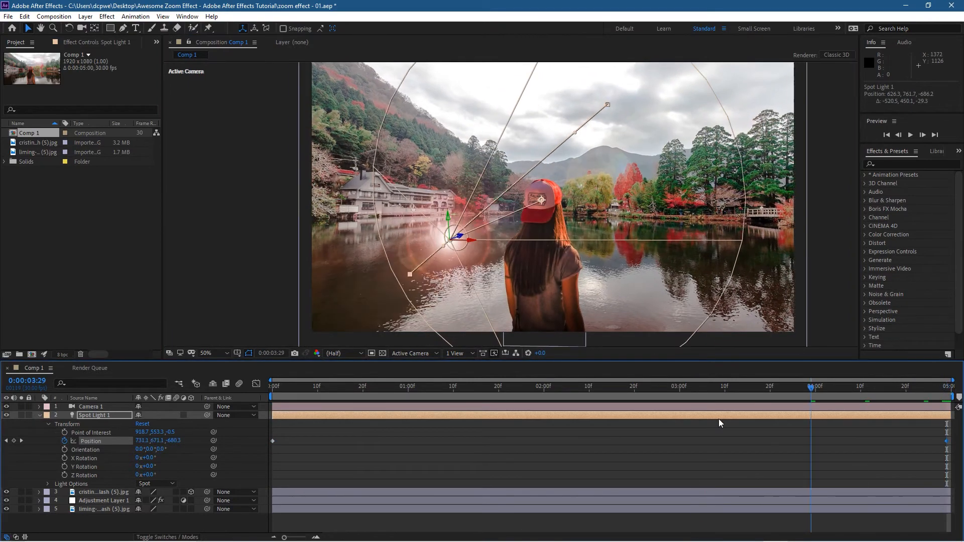
{"action": "left_click_drag", "start_coordinate": [582, 414], "coordinate": [224, 442]}
{"action": "key", "text": "space"}
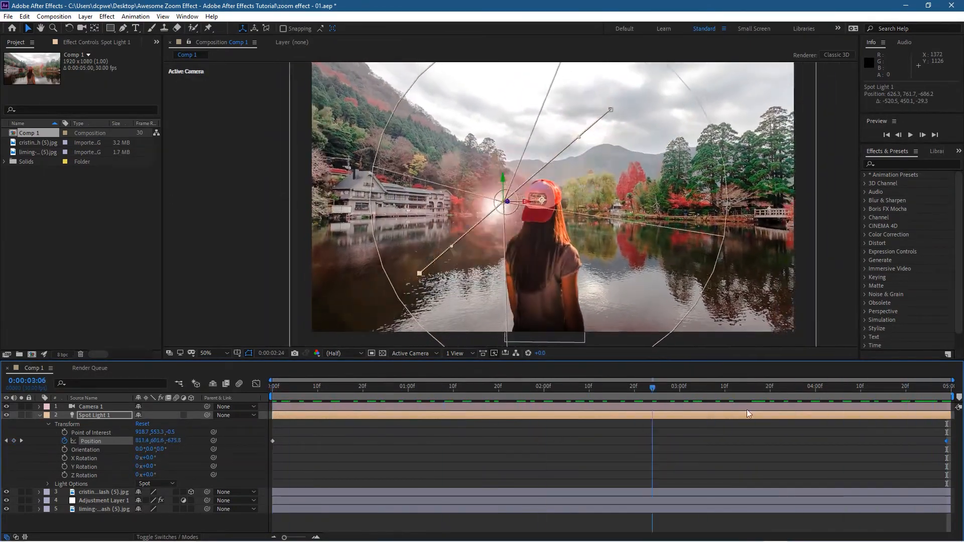
Step: Play and scrub through the spot light animation, returning the playhead to 0:00:00:00
{"action": "key", "text": "space"}
{"action": "key", "text": "space"}
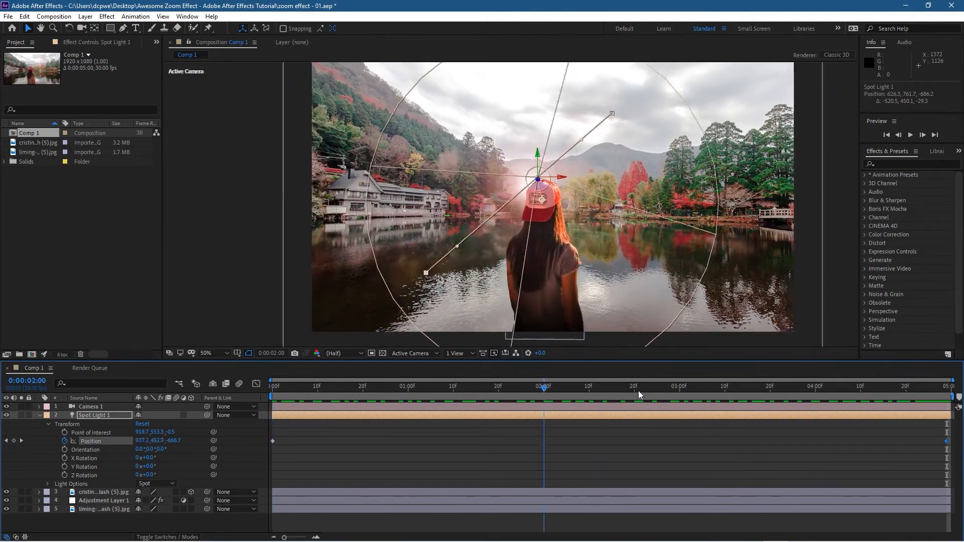
{"action": "left_click_drag", "start_coordinate": [876, 352], "coordinate": [233, 394]}
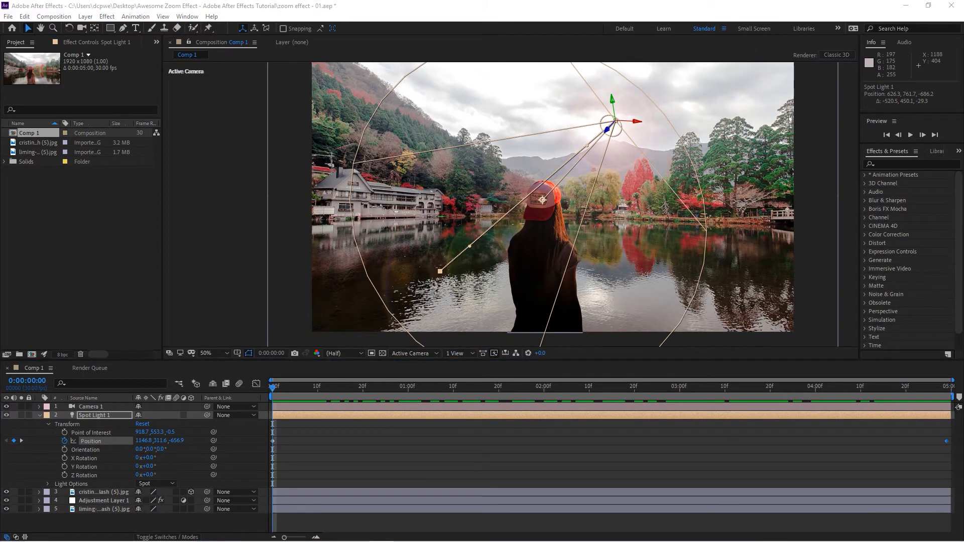
Step: Save the zoom effect - 01 project under its existing name
{"action": "left_click", "coordinate": [7, 16]}
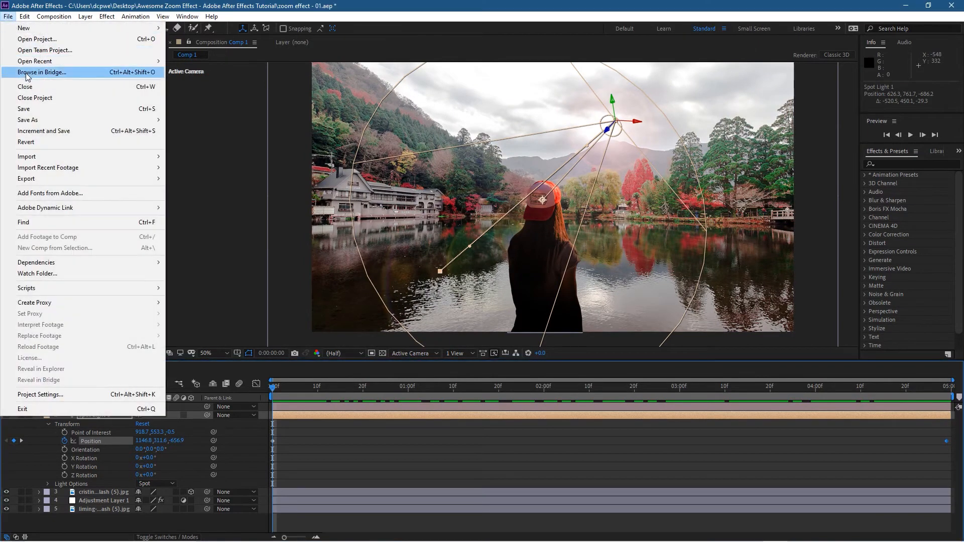
{"action": "left_click", "coordinate": [25, 107]}
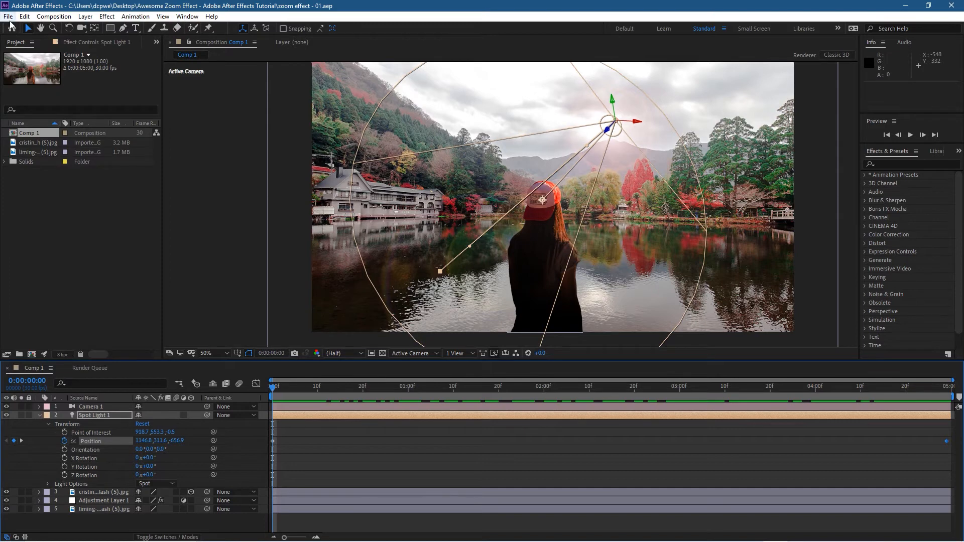
{"action": "left_click", "coordinate": [8, 17]}
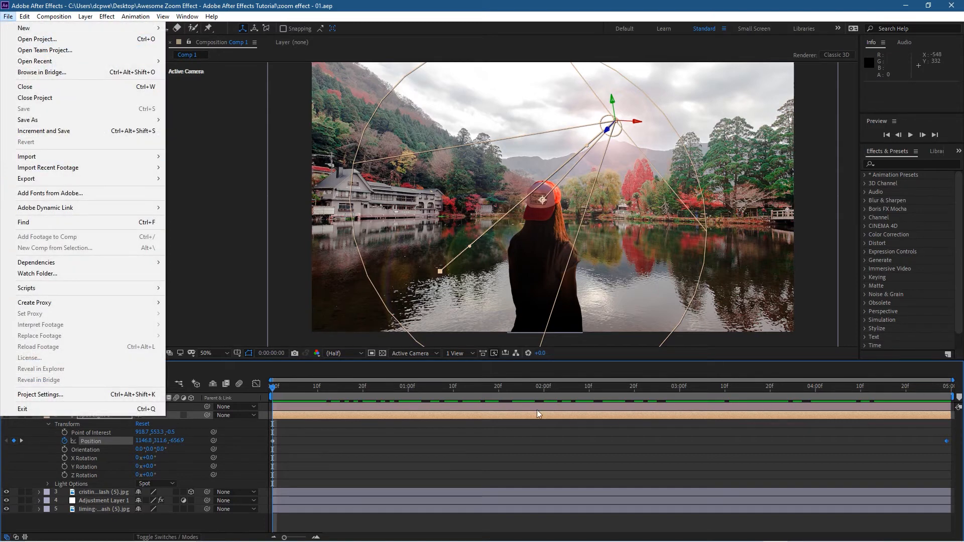
{"action": "left_click", "coordinate": [316, 5]}
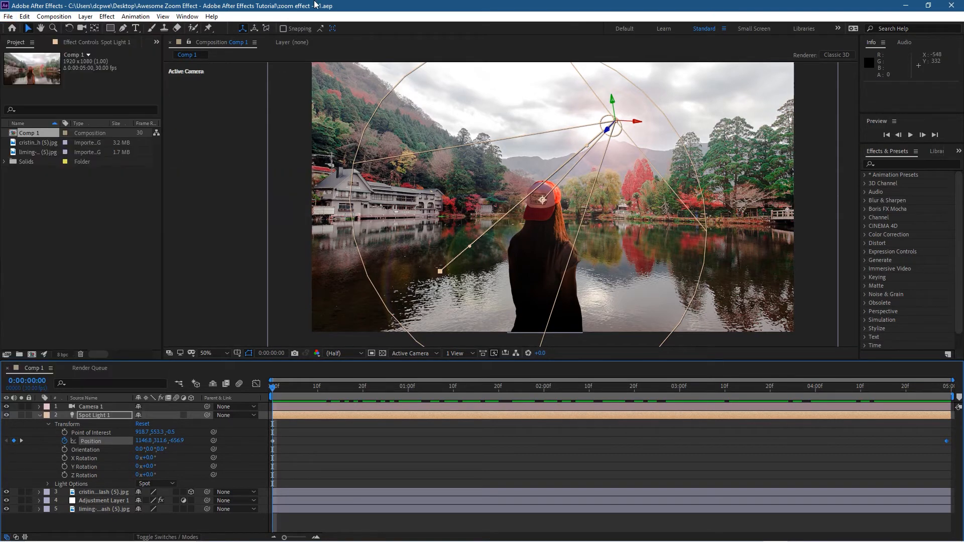
Step: Add Comp 1 to the render queue with the playhead at 0:00:00:00
{"action": "mouse_move", "coordinate": [274, 390]}
{"action": "left_mouse_down"}
{"action": "mouse_move", "coordinate": [305, 389]}
{"action": "mouse_move", "coordinate": [265, 390]}
{"action": "left_mouse_up"}
{"action": "left_click", "coordinate": [8, 17]}
{"action": "mouse_move", "coordinate": [62, 179]}
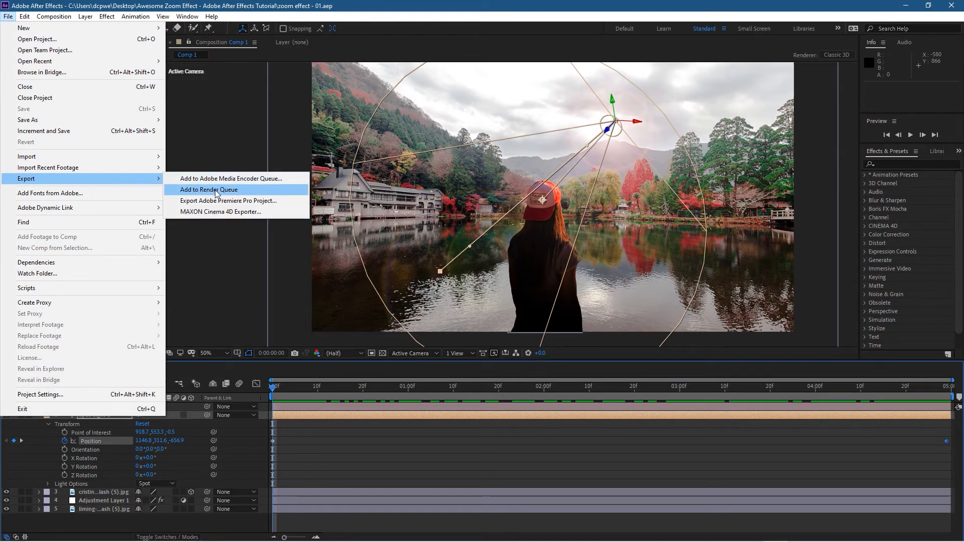
{"action": "left_click", "coordinate": [217, 191]}
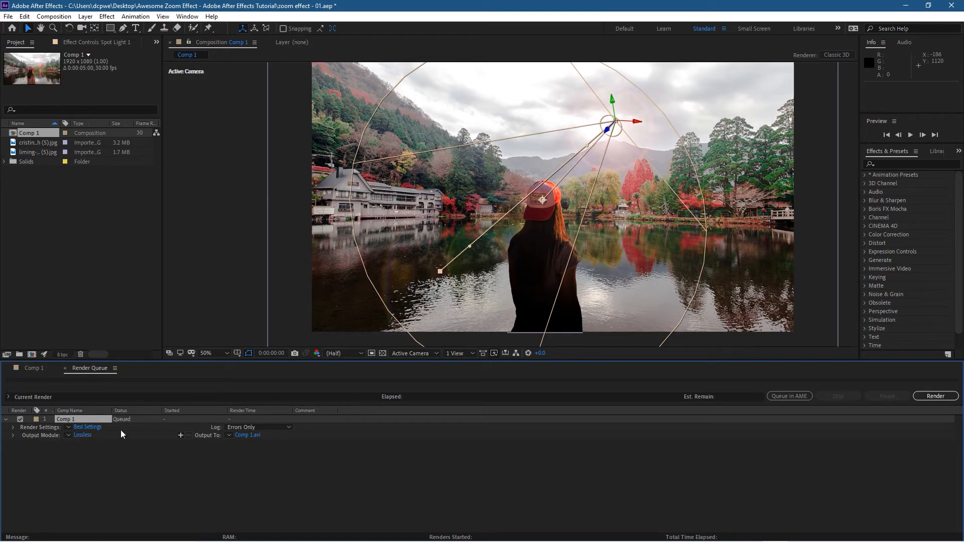
Step: Set the render output to an AVI file named zoom effect - 01 in the tutorial folder and render the composition
{"action": "left_click", "coordinate": [246, 435]}
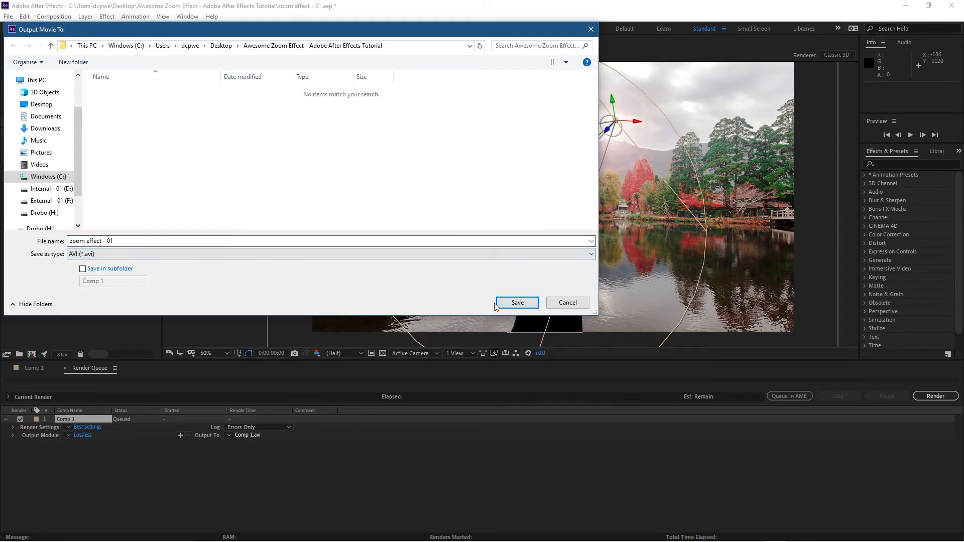
{"action": "left_click", "coordinate": [513, 304]}
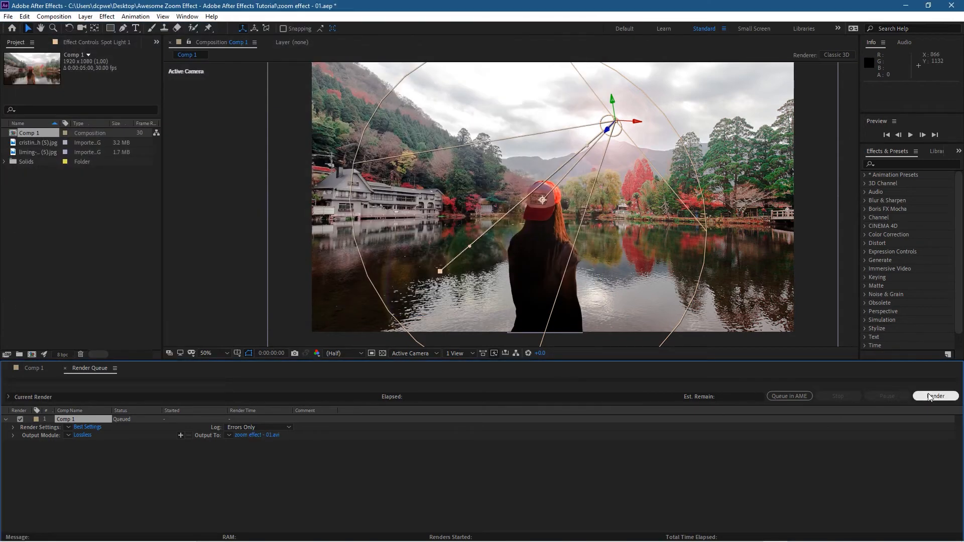
{"action": "left_click", "coordinate": [930, 394]}
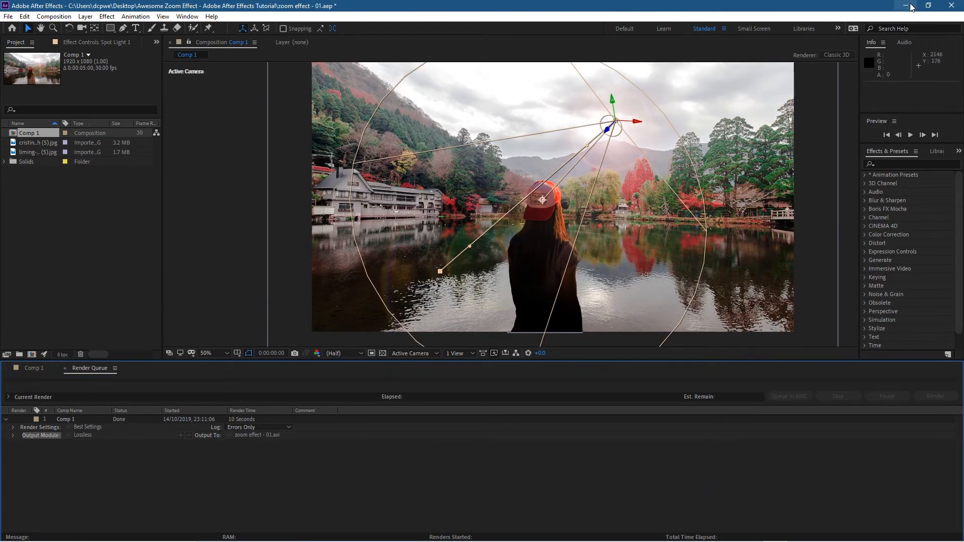
Step: Save the project after rendering and minimize After Effects to get to the desktop
{"action": "left_click", "coordinate": [9, 16]}
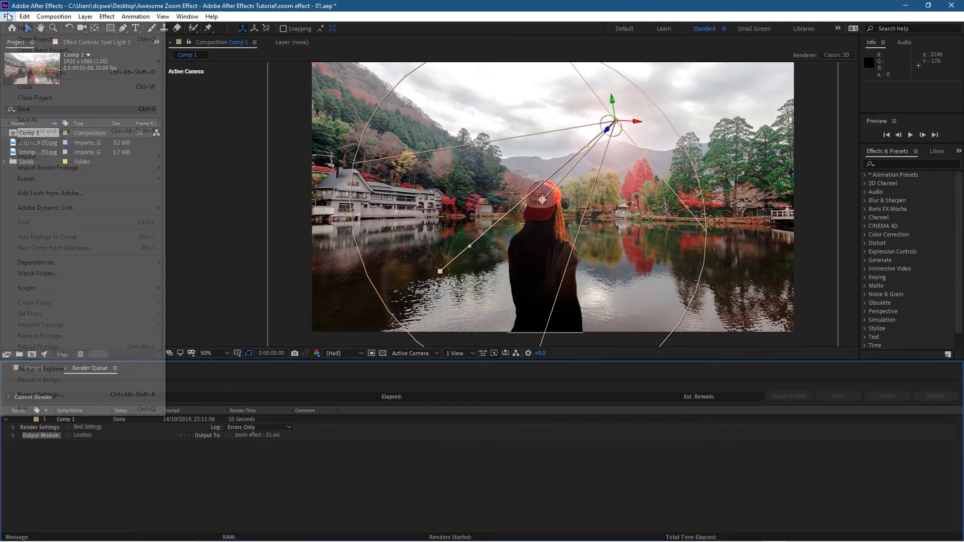
{"action": "left_click", "coordinate": [22, 109]}
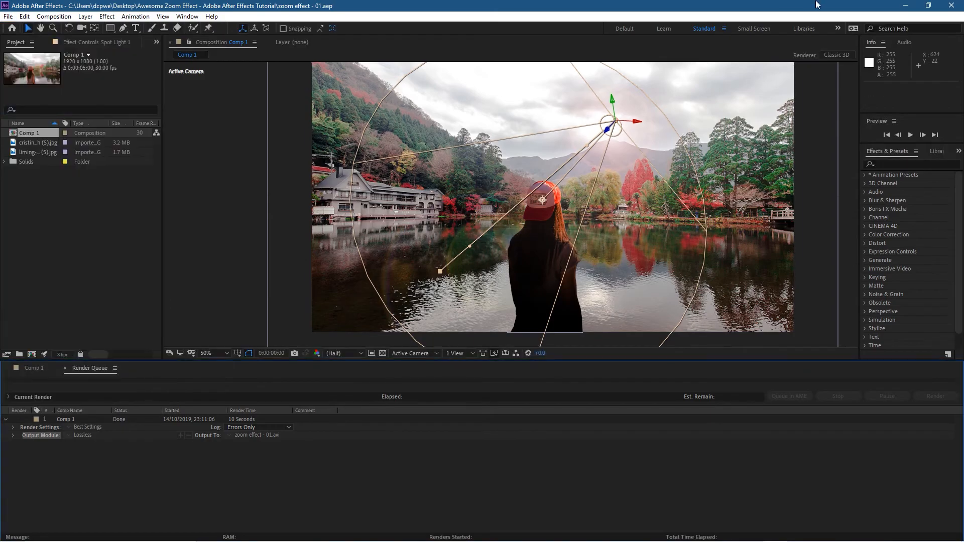
{"action": "left_click", "coordinate": [914, 6]}
Step: Reopen the Awesome Zoom Effect folder from the desktop in File Explorer and widen its window
{"action": "left_click_drag", "start_coordinate": [759, 80], "coordinate": [522, 95]}
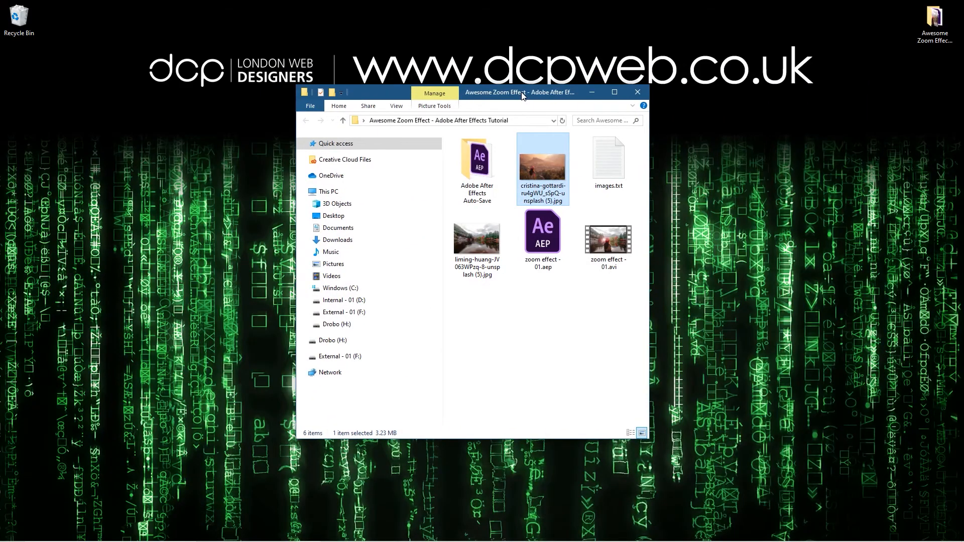
{"action": "left_click", "coordinate": [637, 92]}
{"action": "double_click", "coordinate": [934, 22]}
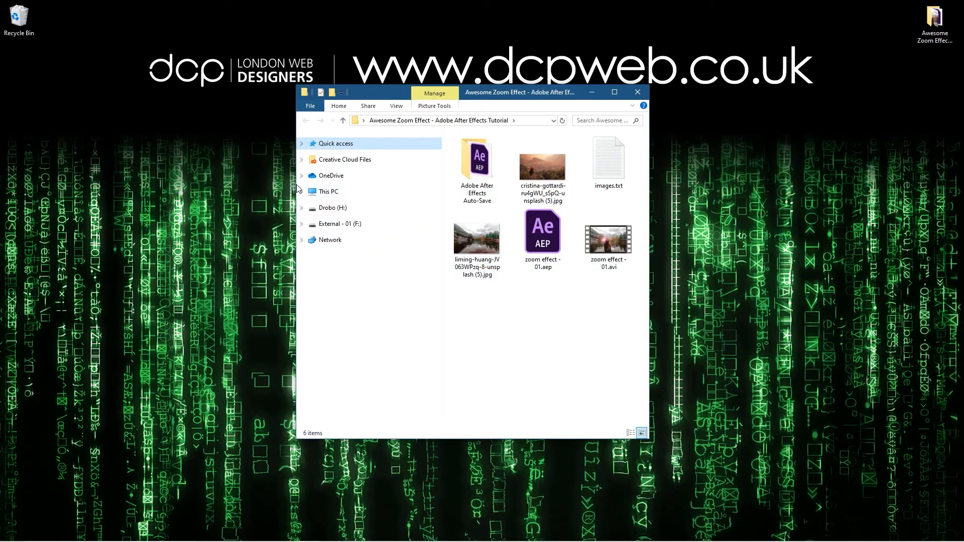
{"action": "left_click_drag", "start_coordinate": [295, 187], "coordinate": [71, 188]}
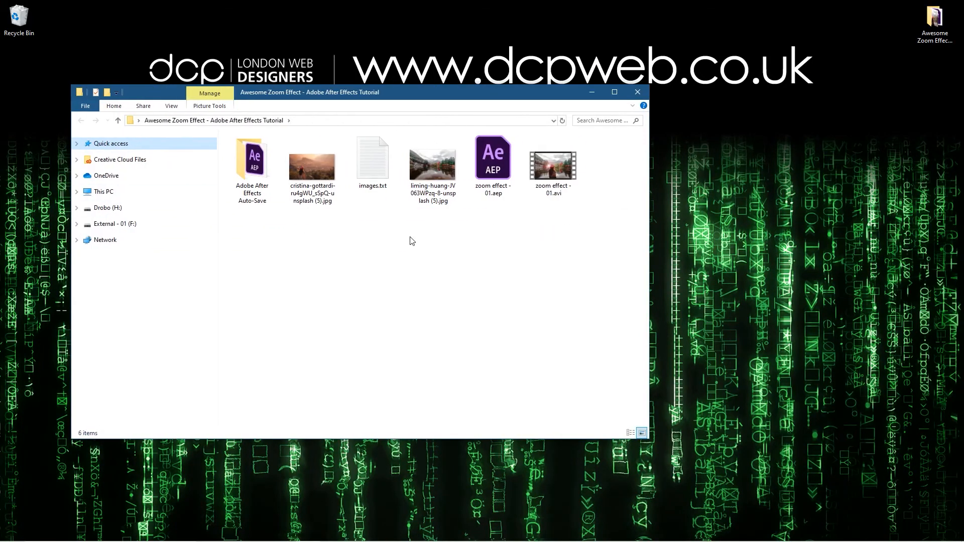
Step: Play the rendered zoom effect - 01.avi in the video player with Repeat turned on
{"action": "double_click", "coordinate": [550, 174]}
{"action": "left_click", "coordinate": [939, 514]}
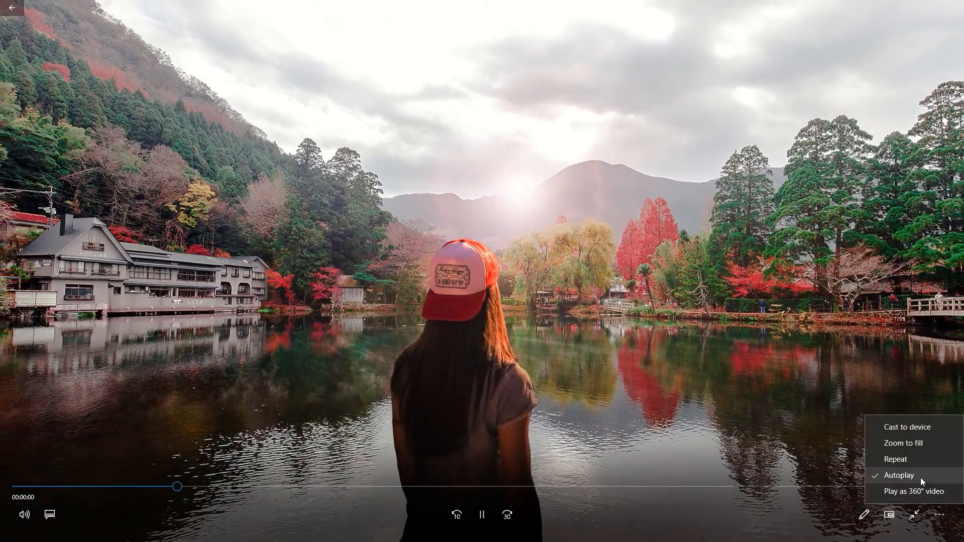
{"action": "left_click", "coordinate": [911, 461]}
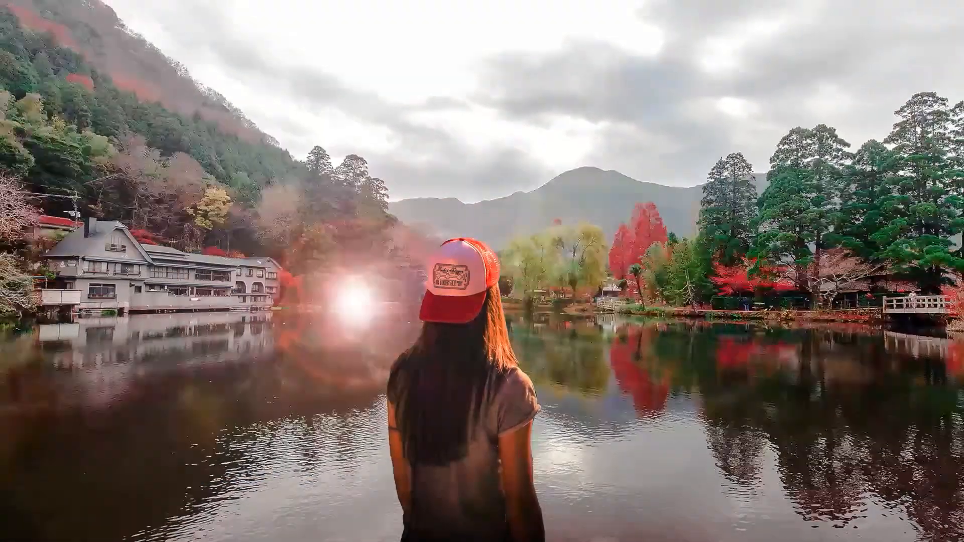